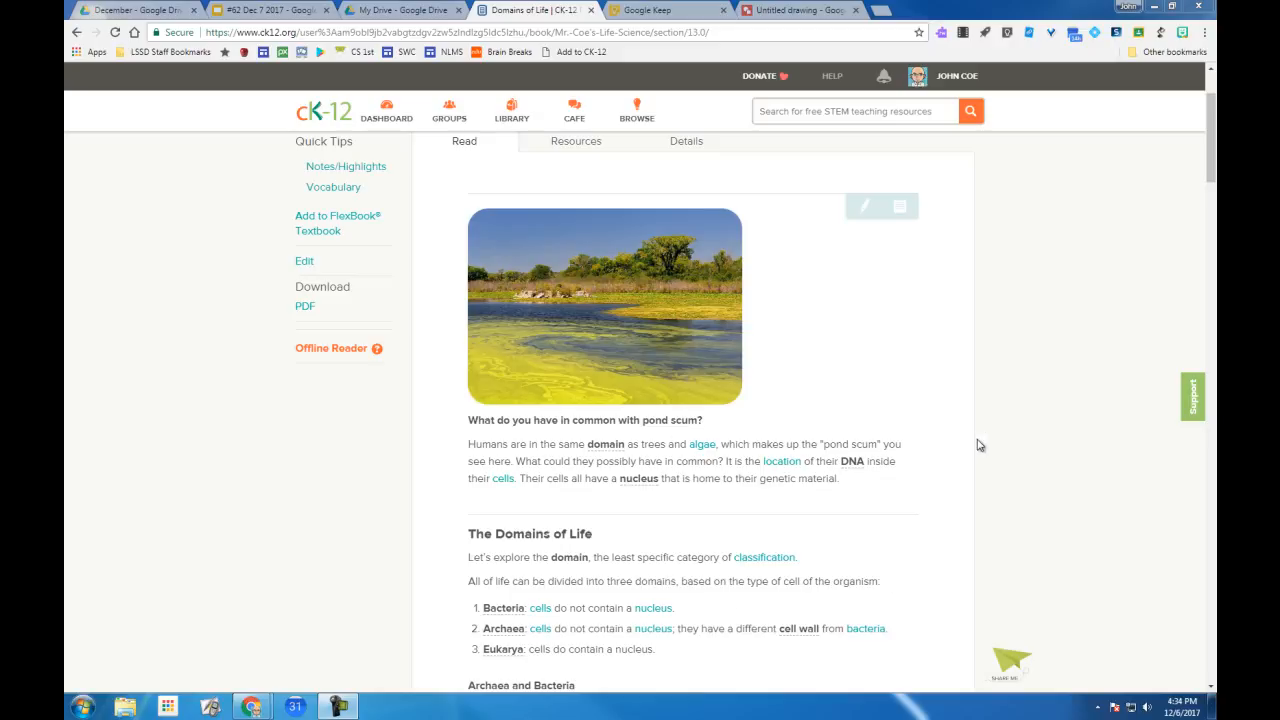
Enlarge the page and capture a region screenshot of the "What do you have in common with pond scum?" heading and paragraph
scroll(1045, 440, "down", 2)
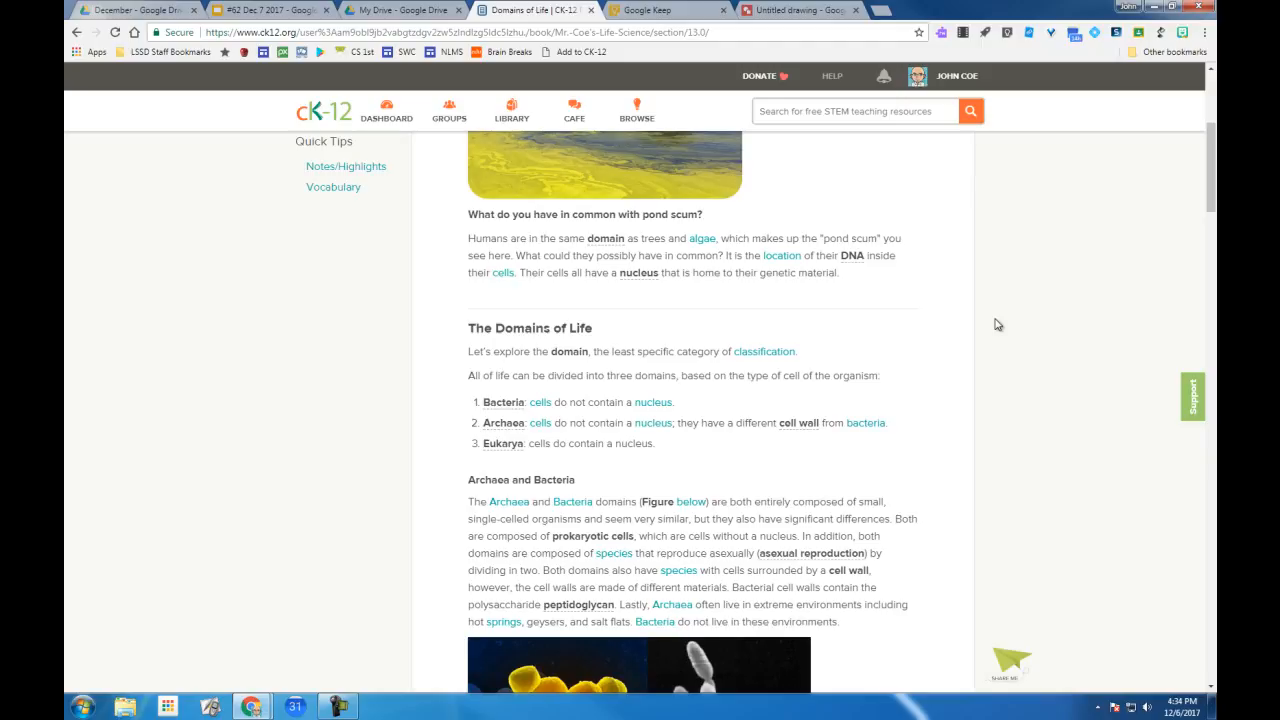
left_click(1118, 34)
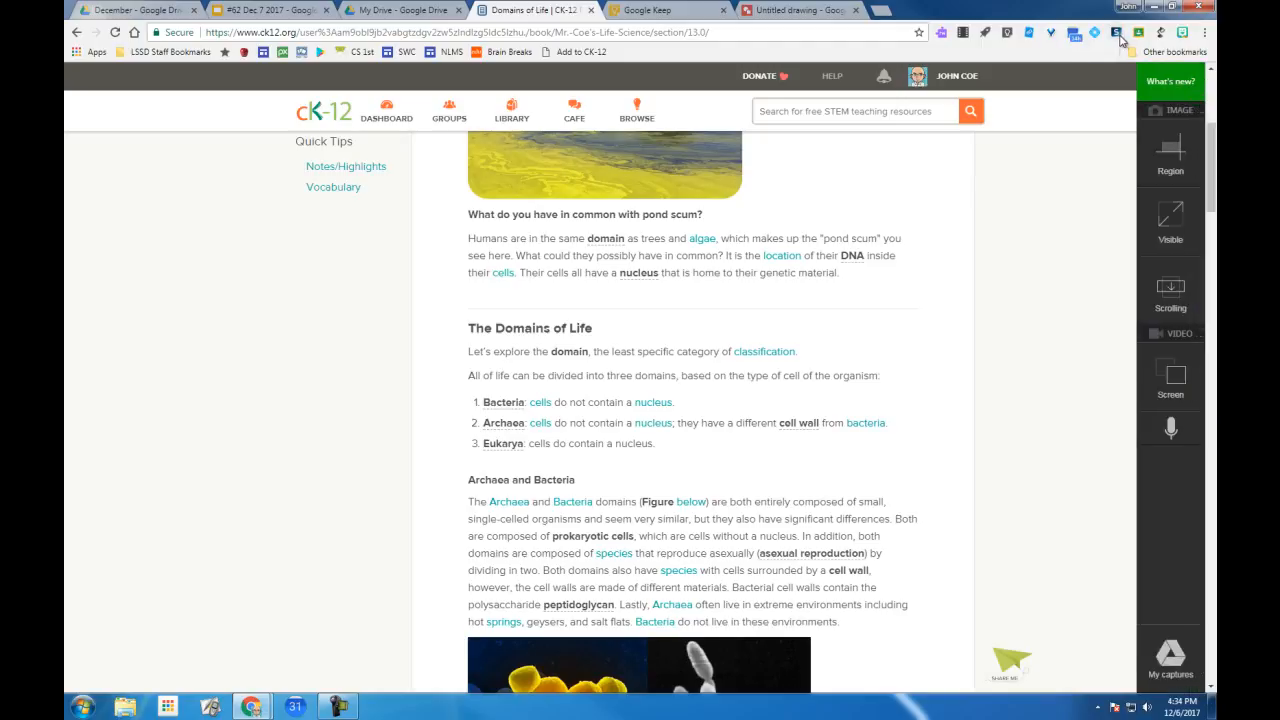
left_click(1170, 152)
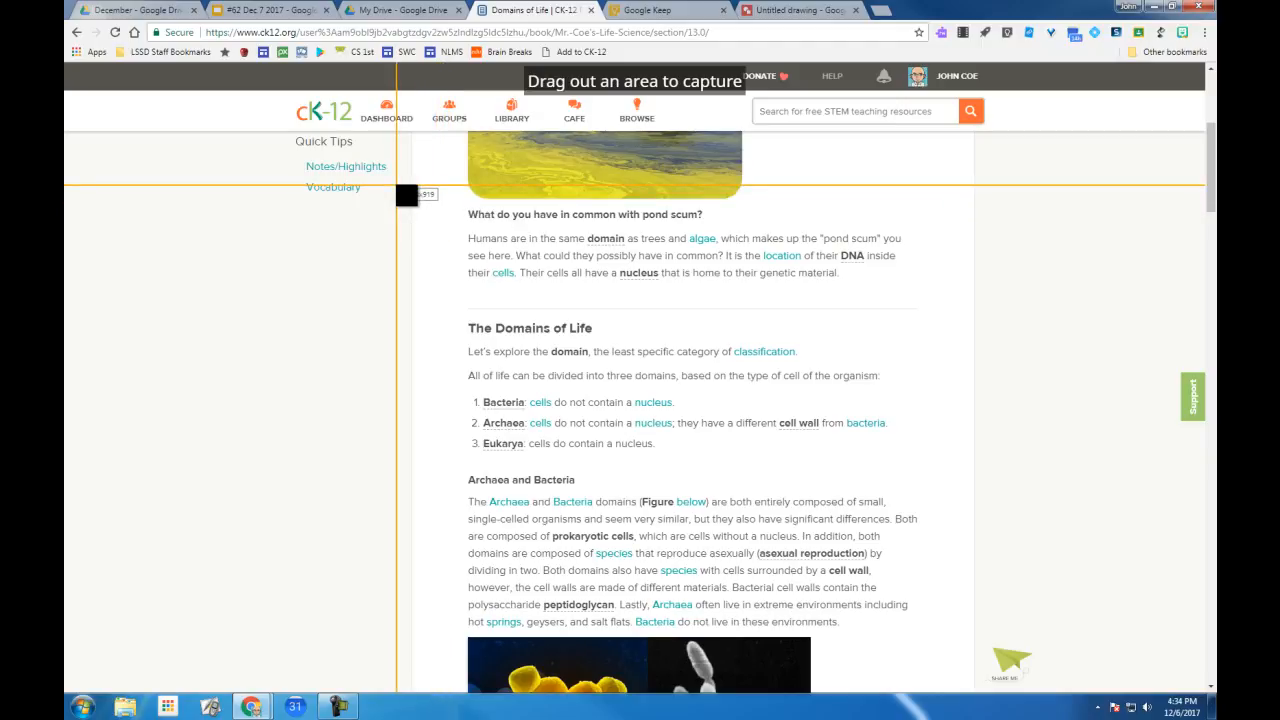
key("ctrl+plus")
key("ctrl+plus")
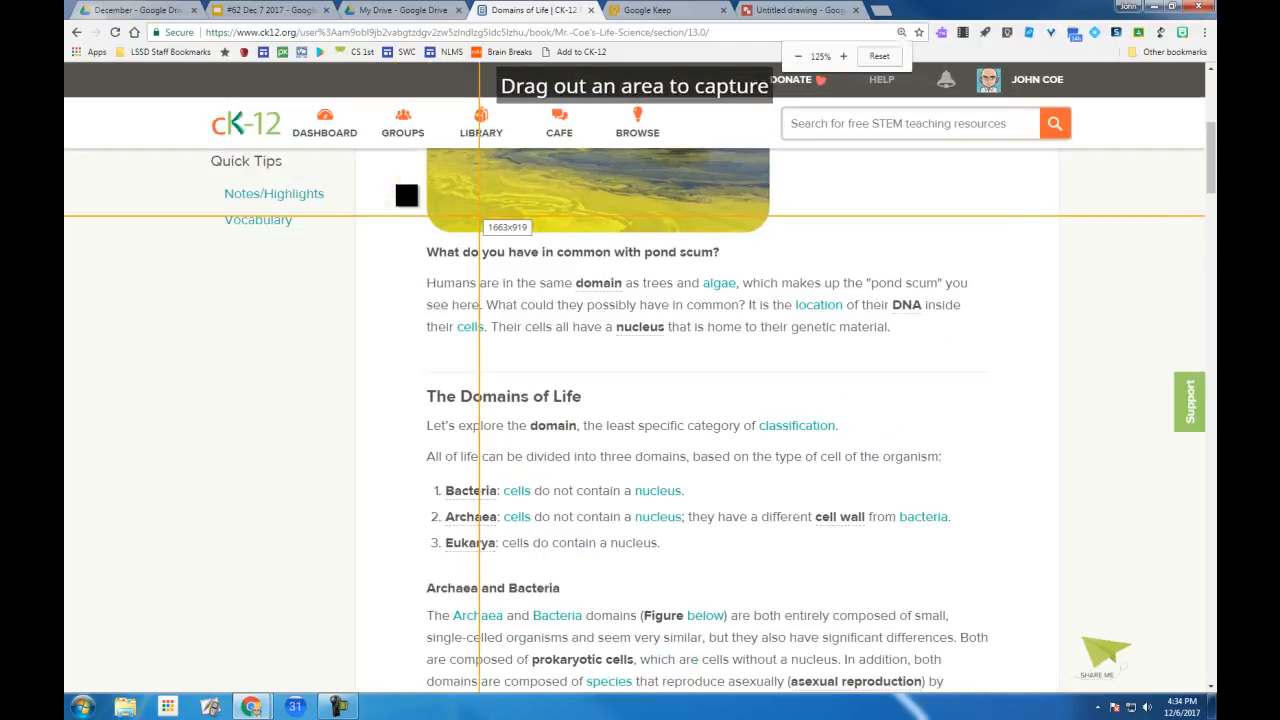
key("ctrl+plus")
key("ctrl+plus")
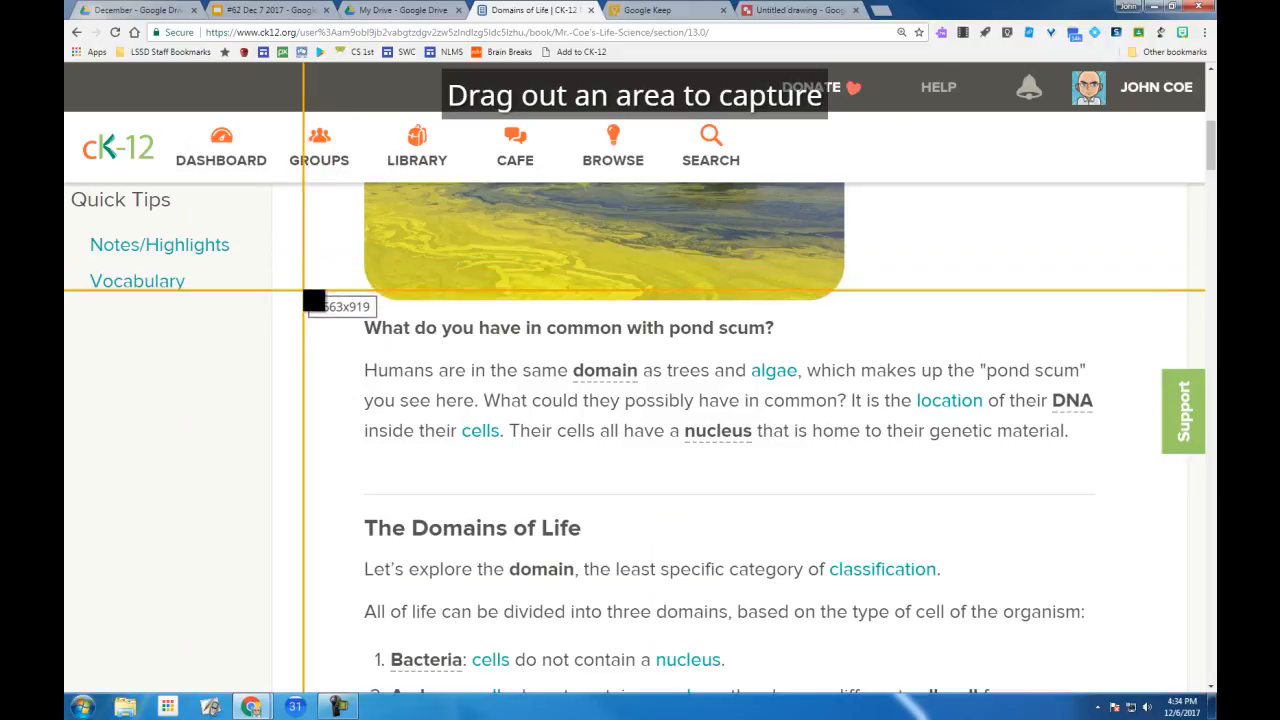
left_click_drag(304, 291, 1124, 471)
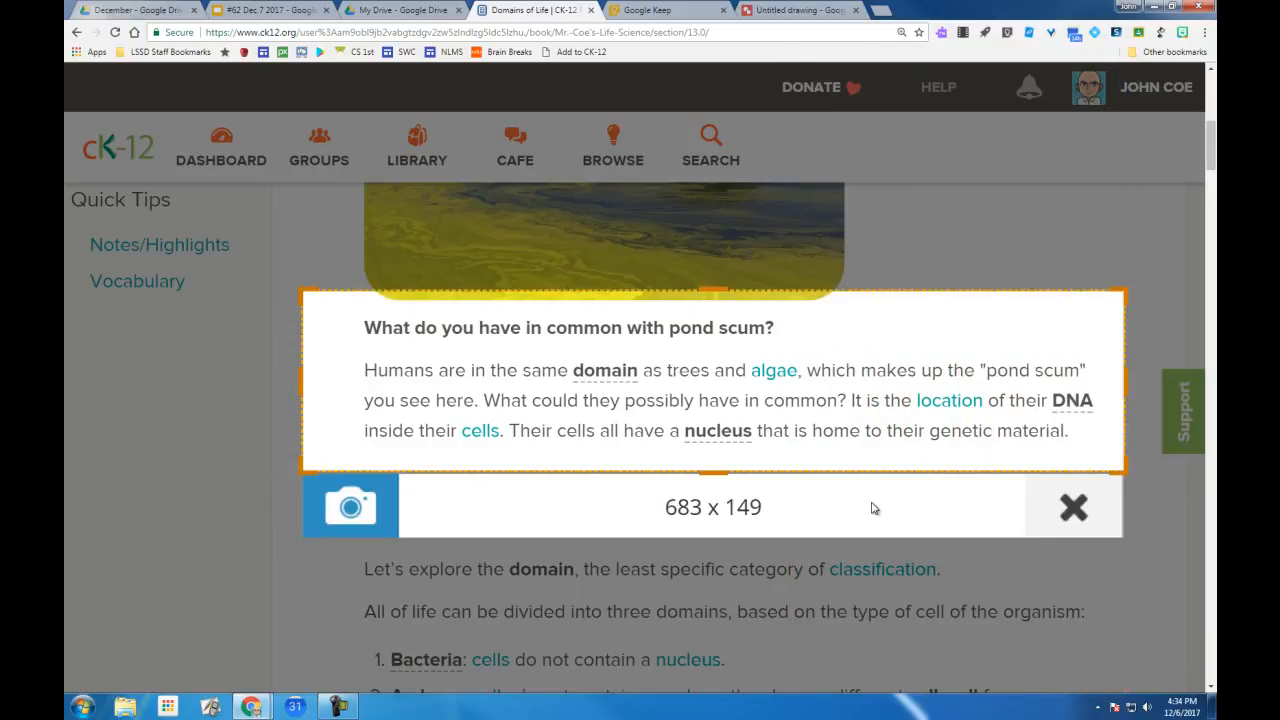
left_click(350, 508)
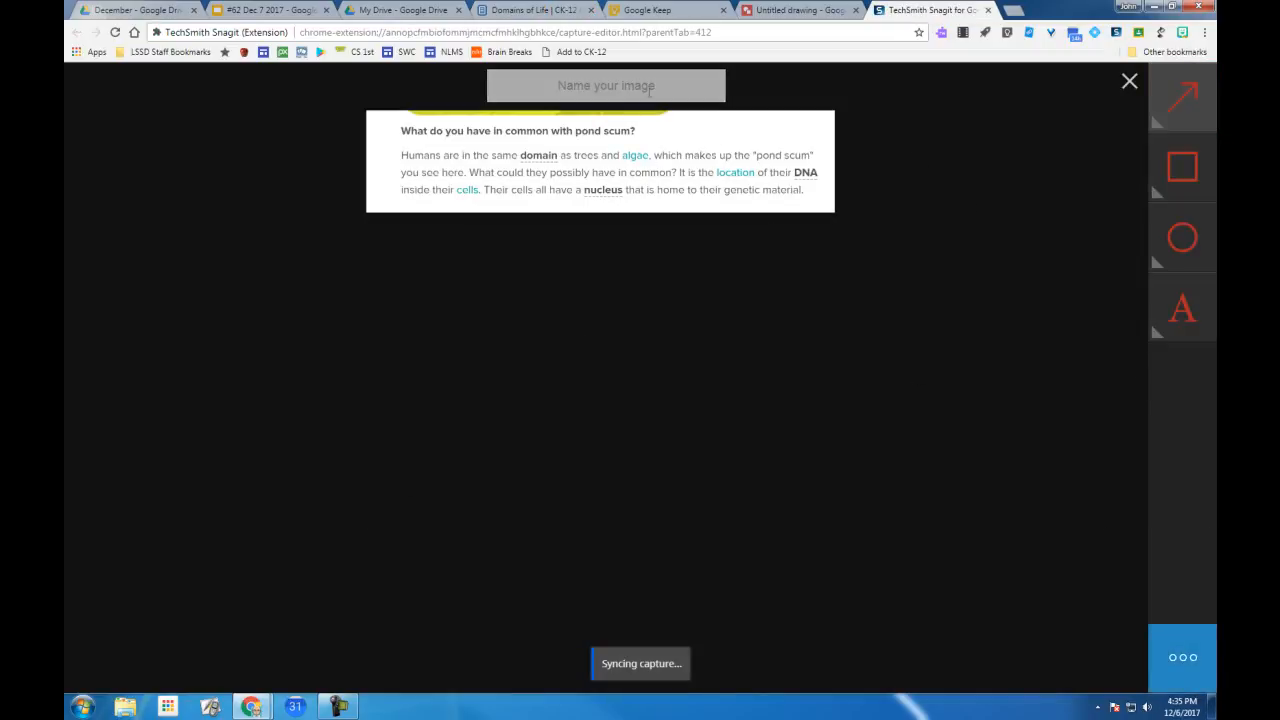
Name the capture "screenshot test" and save it to the Desktop as a PNG file
left_click(650, 88)
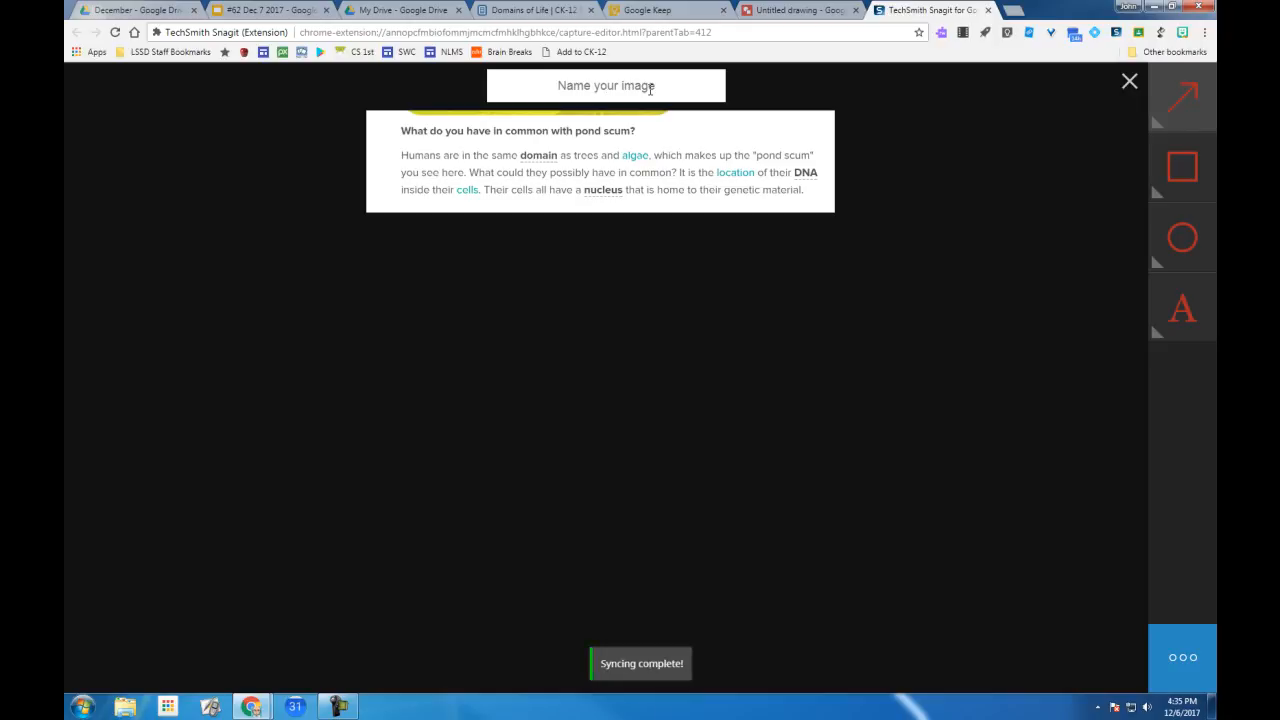
type("scr")
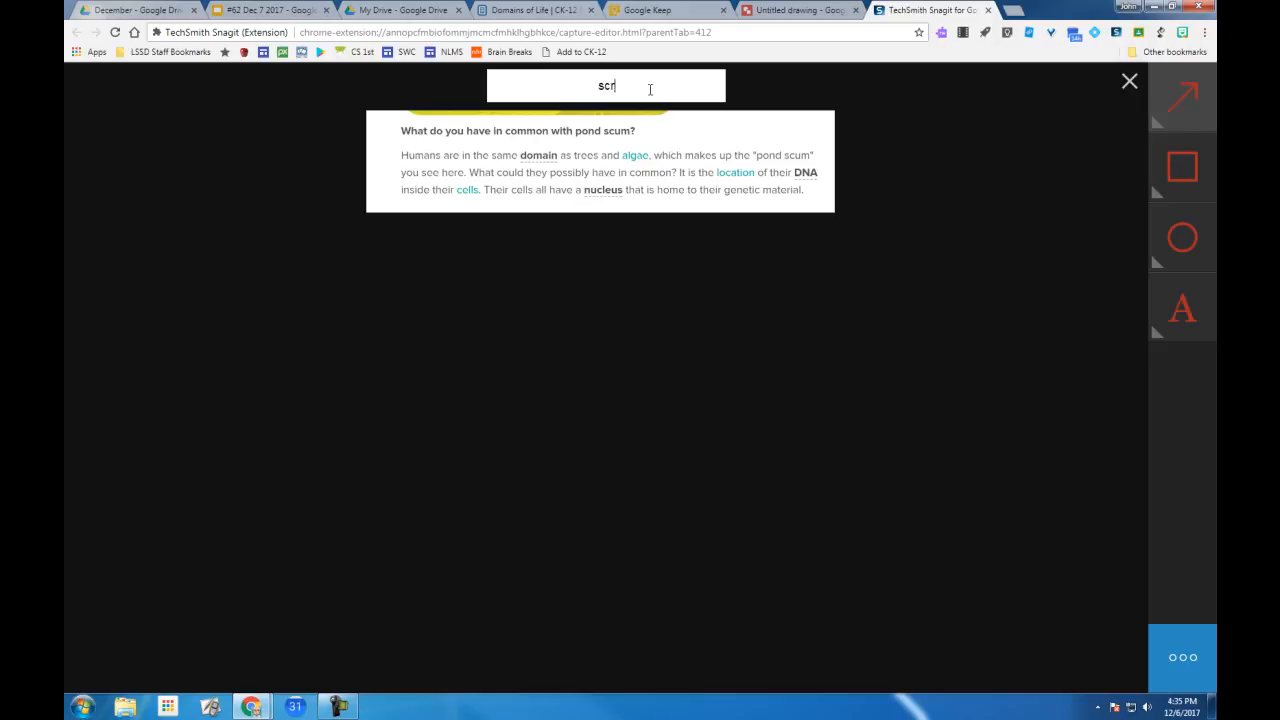
type("eenshot test")
key("Return")
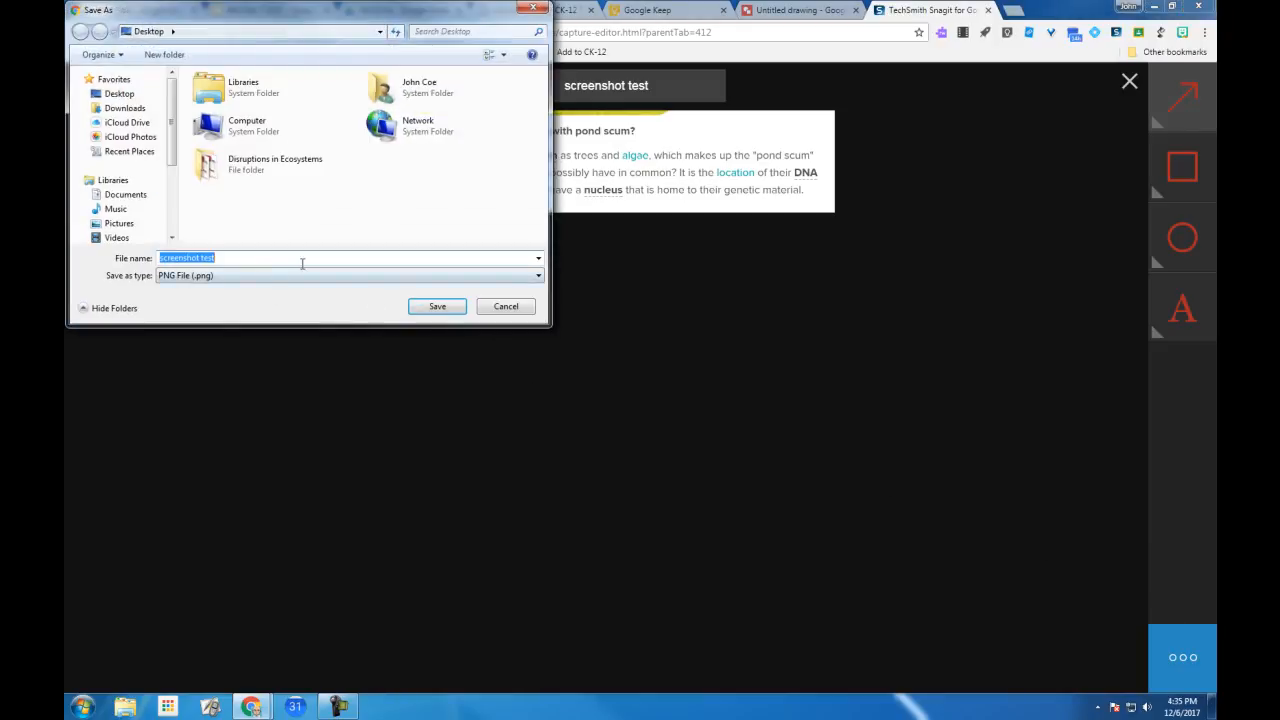
left_click(436, 307)
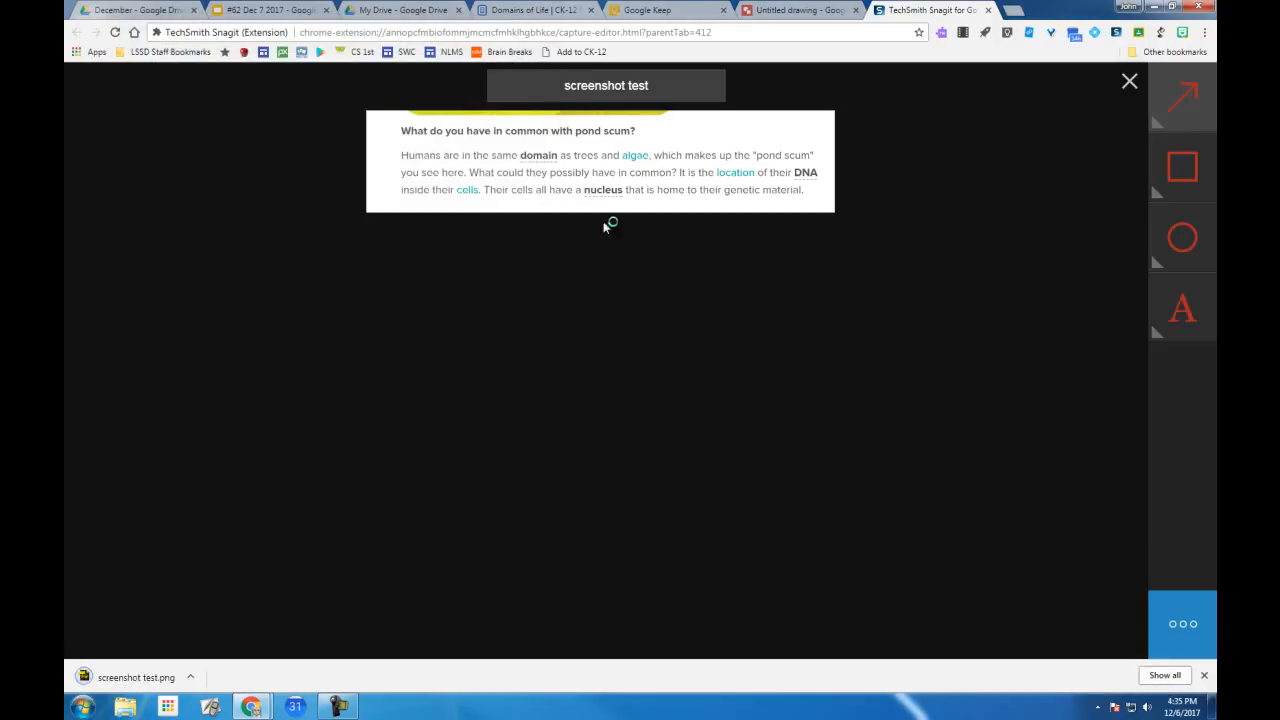
Switch to Google Keep and create an image note from the "screenshot test" file on the Desktop
left_click(641, 12)
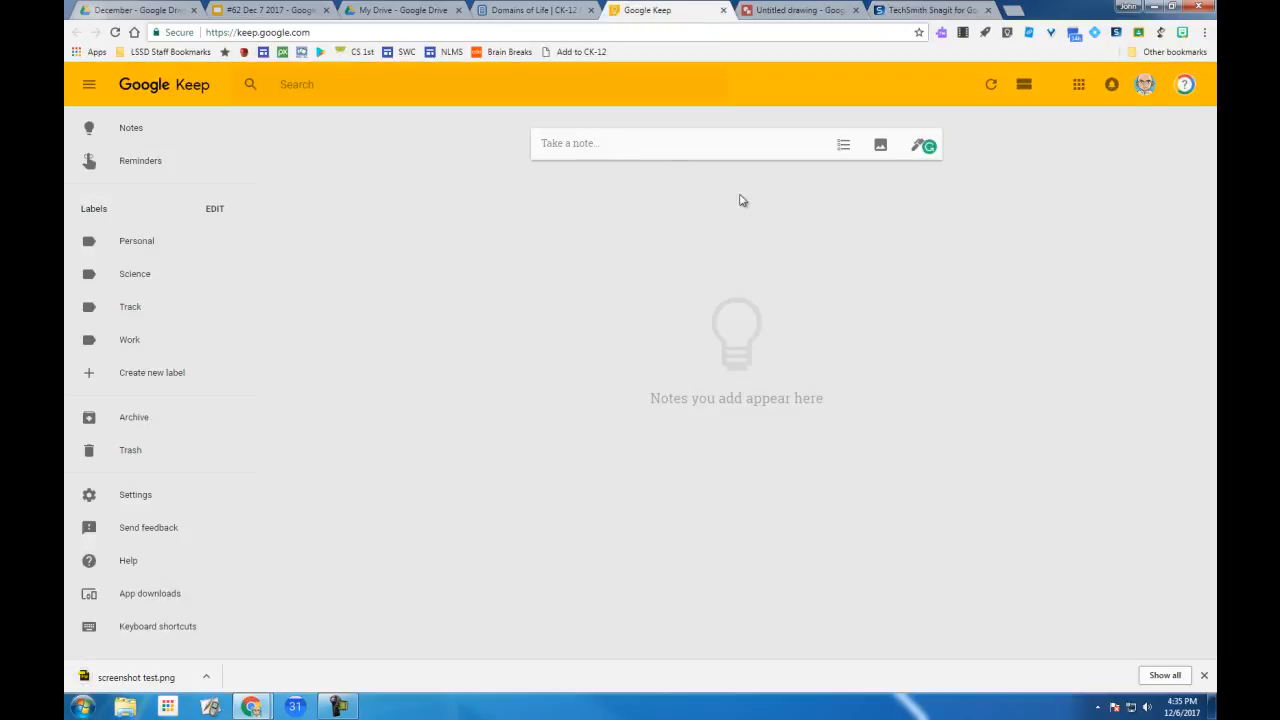
left_click(881, 149)
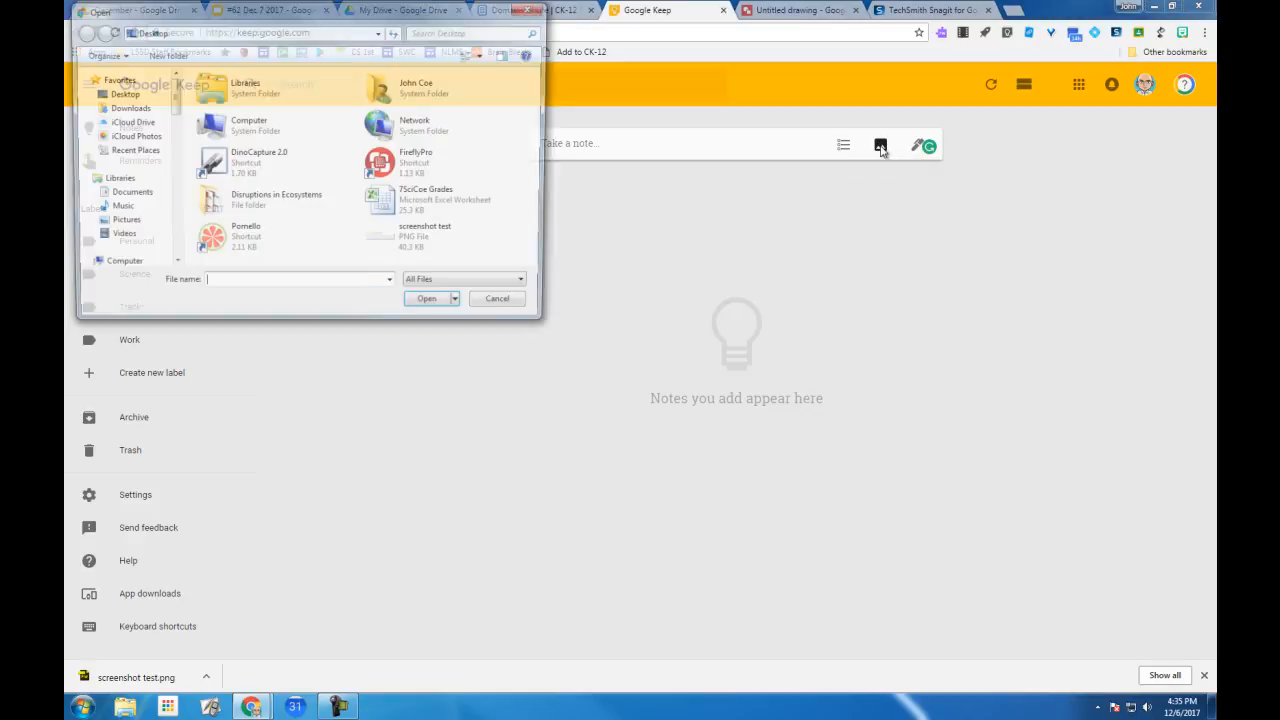
left_click(416, 238)
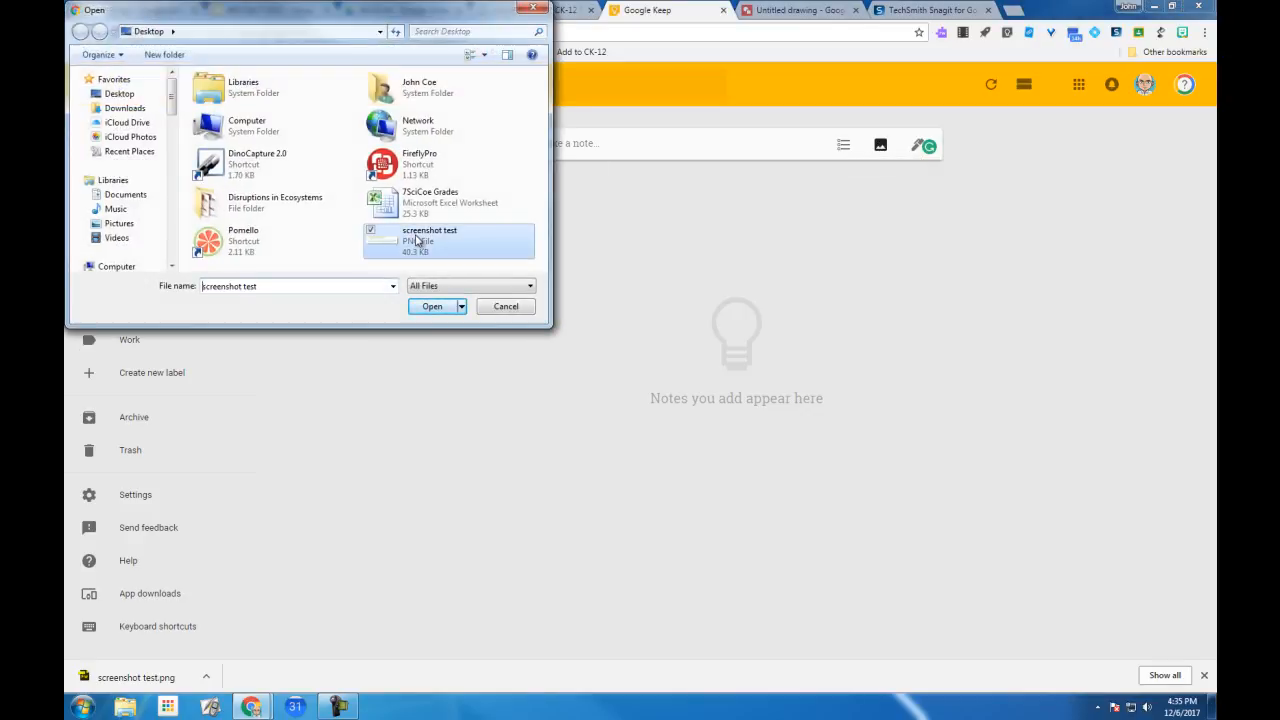
left_click(442, 307)
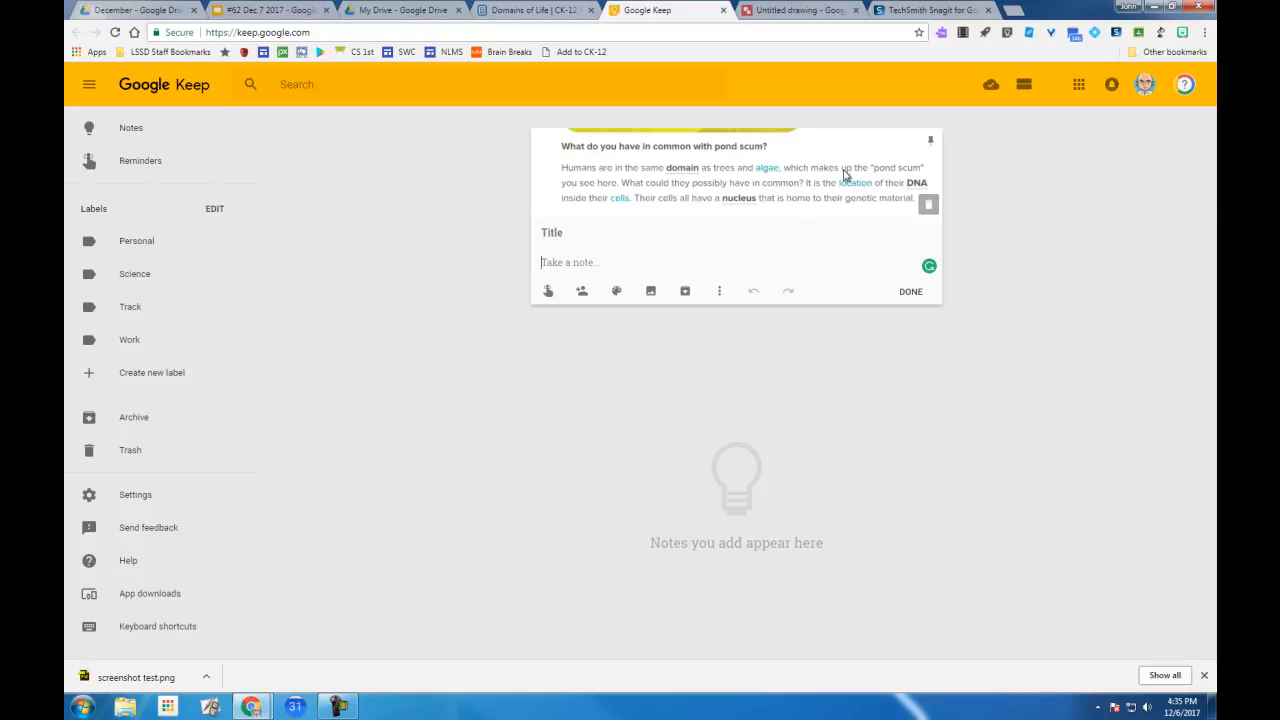
Annotate the note's image with a thicker red pen: circle "domain", double-underline "makes", and draw a star at the paragraph's end
left_click(801, 175)
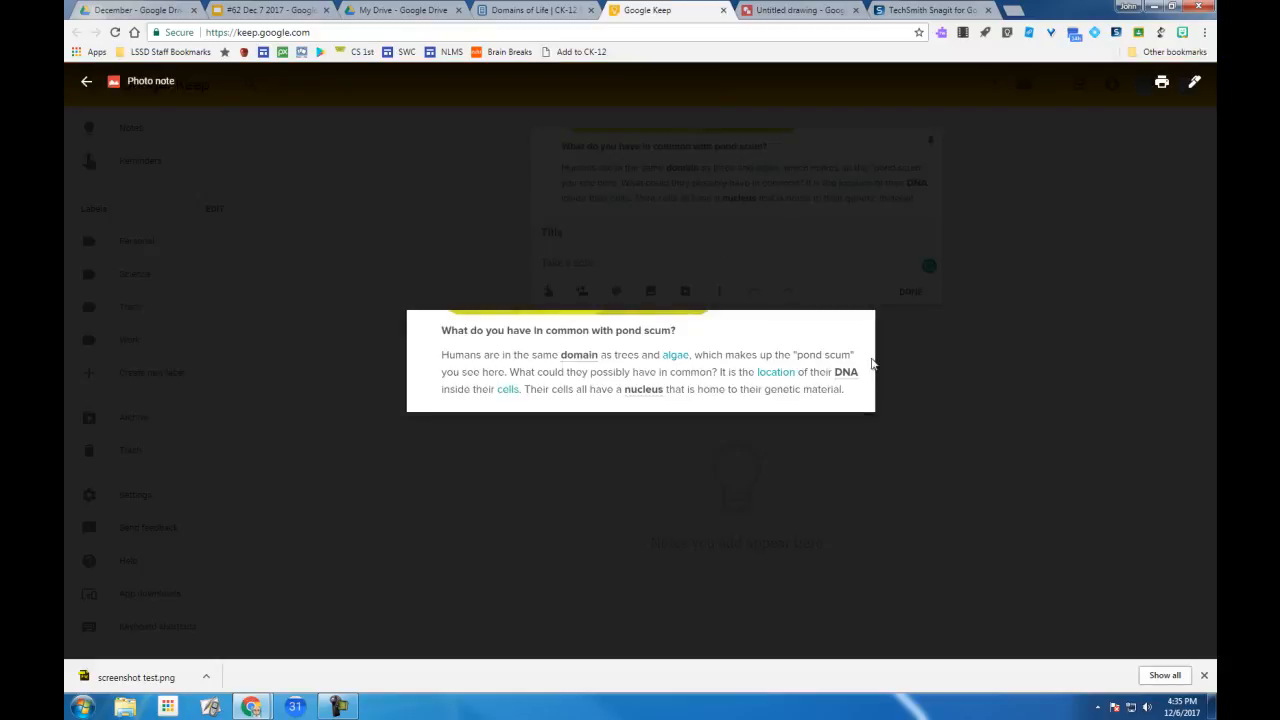
key("ctrl+plus")
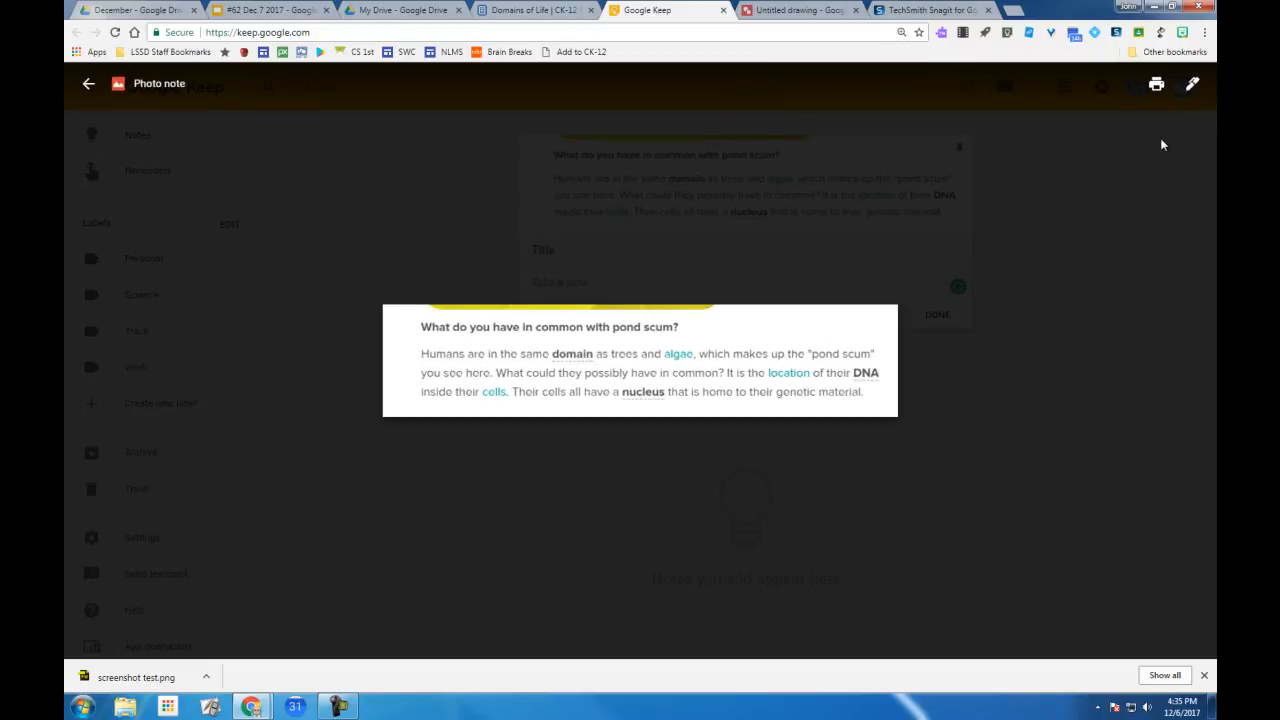
left_click(1192, 88)
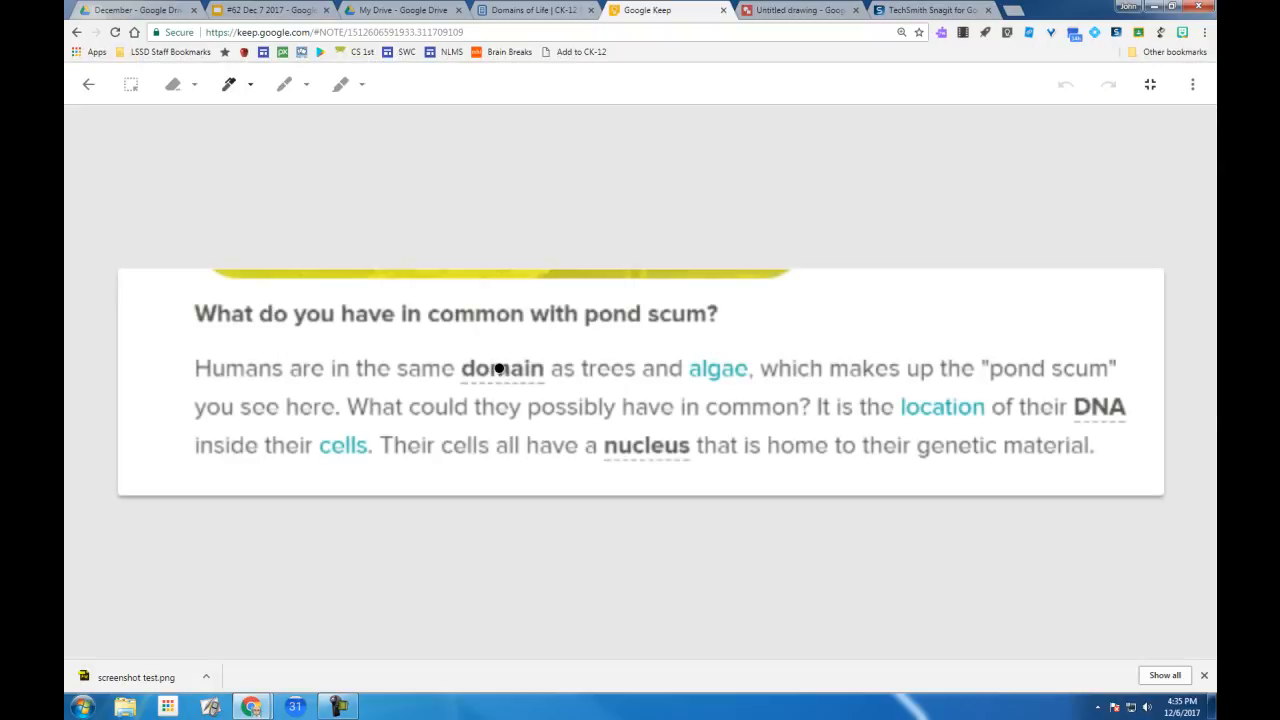
left_click(230, 87)
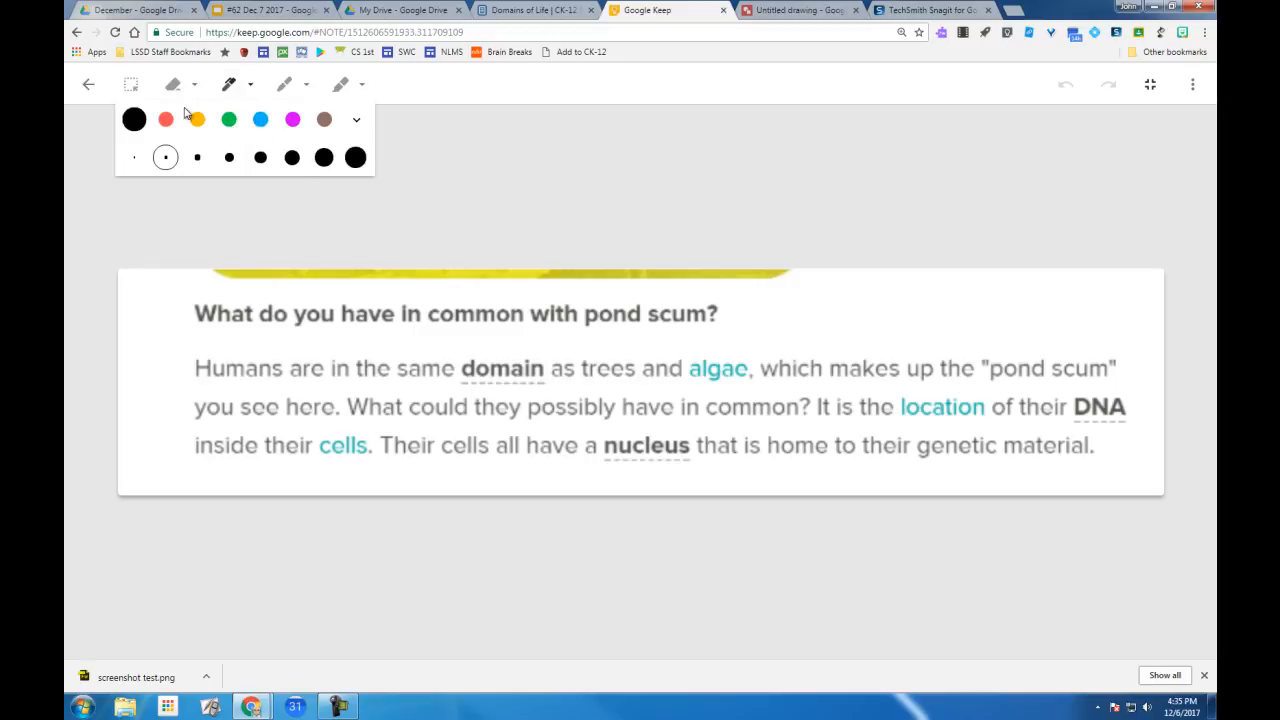
left_click(229, 158)
left_click(166, 120)
mouse_move(523, 343)
left_mouse_down()
mouse_move(453, 335)
mouse_move(430, 349)
mouse_move(428, 390)
mouse_move(479, 417)
mouse_move(545, 415)
mouse_move(569, 391)
mouse_move(560, 361)
mouse_move(514, 341)
left_mouse_up()
left_click_drag(836, 390, 890, 390)
mouse_move(1120, 492)
left_mouse_down()
mouse_move(1114, 433)
mouse_move(1089, 507)
mouse_move(1140, 455)
mouse_move(1073, 455)
mouse_move(1126, 490)
left_mouse_up()
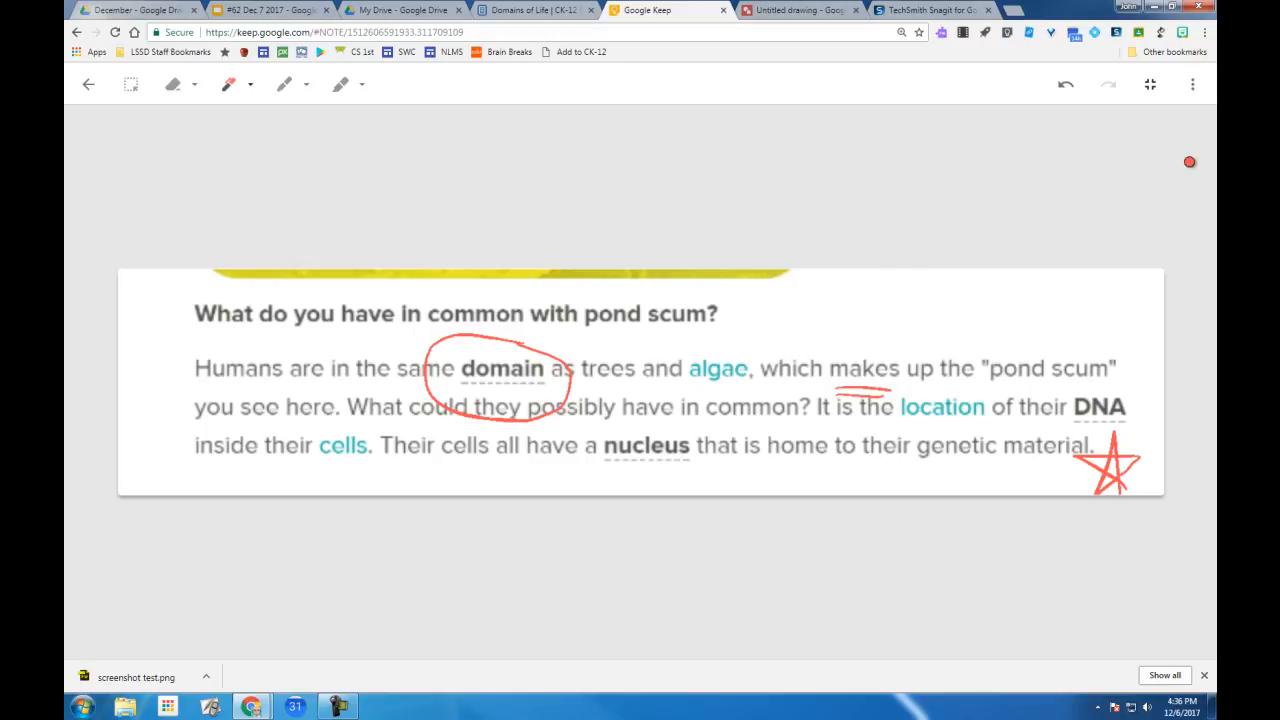
Download the annotated image to the Desktop as a PNG file named "notes"
left_click(1195, 89)
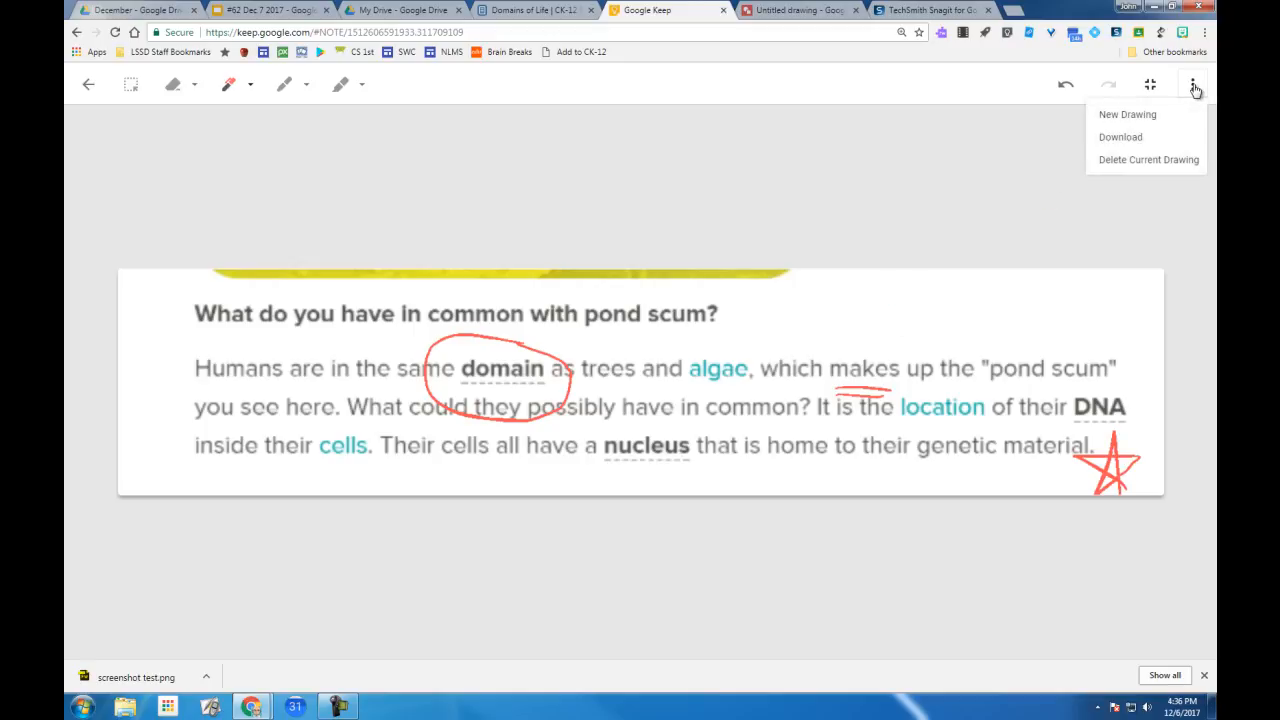
left_click(1122, 137)
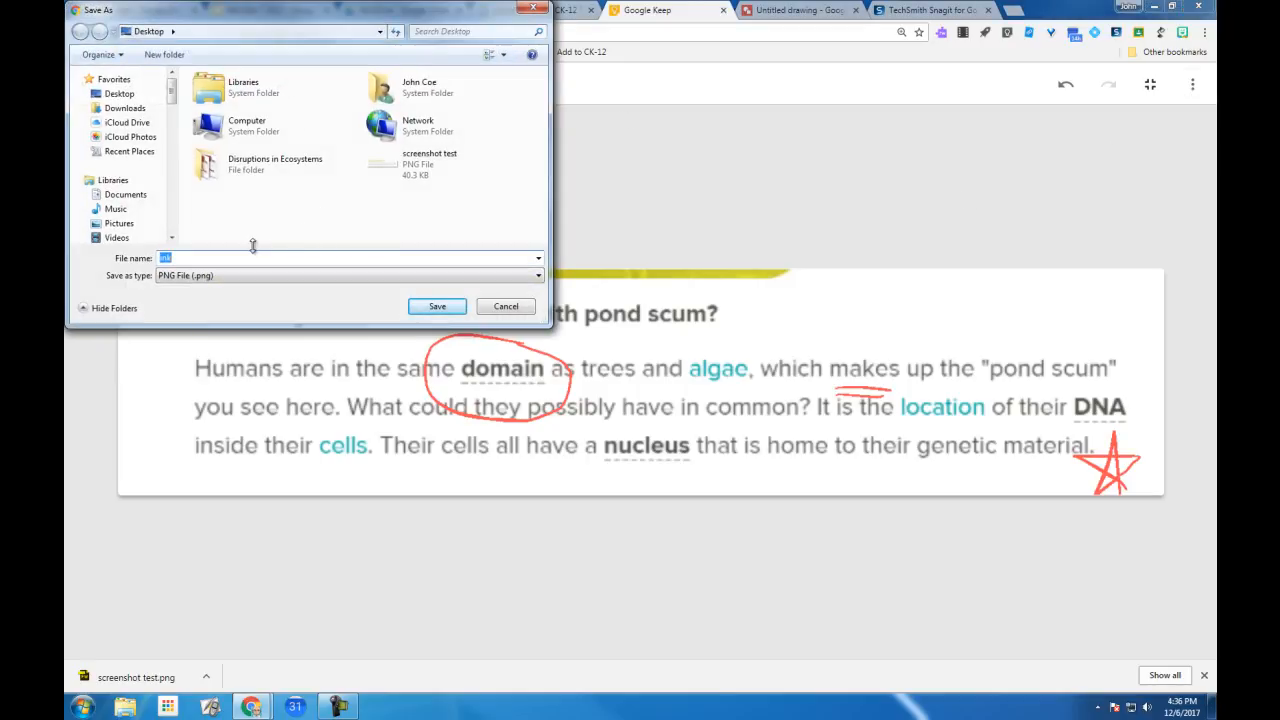
type("notes")
key("Return")
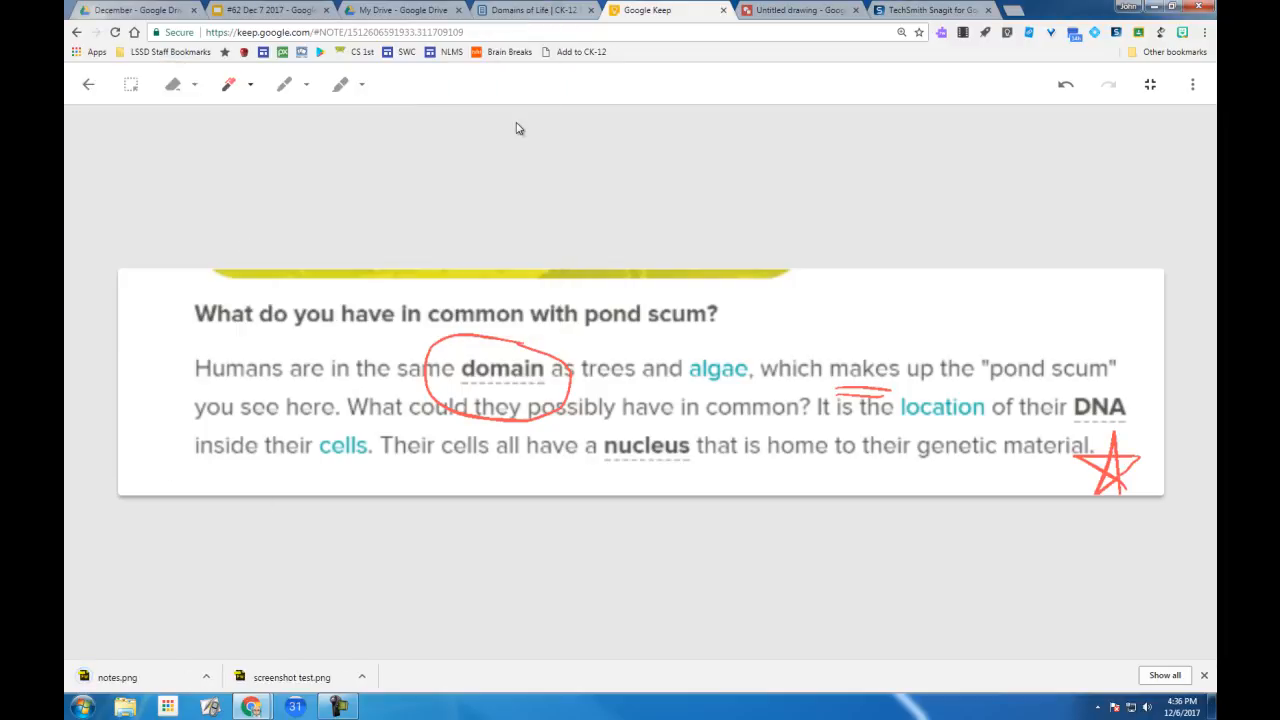
Switch to the untitled Google drawing, upload the "screenshot test" image from the Desktop, and move it to the middle of the canvas
left_click(786, 10)
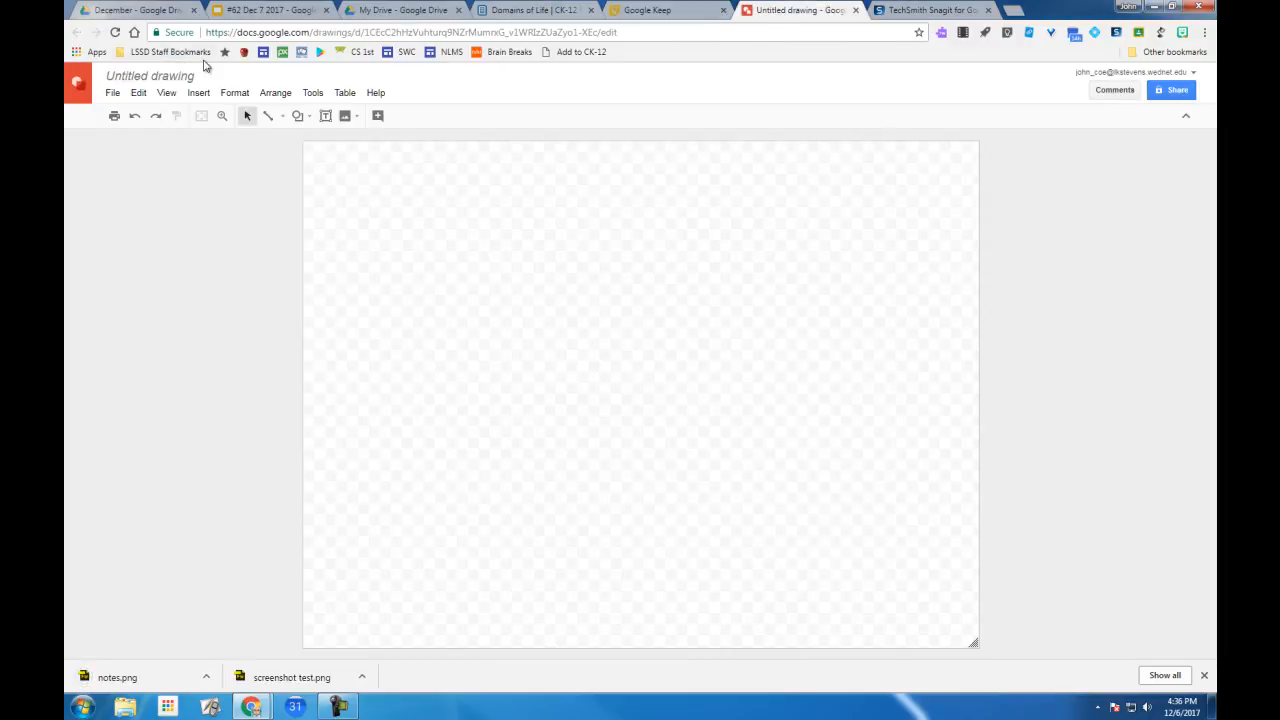
left_click(109, 94)
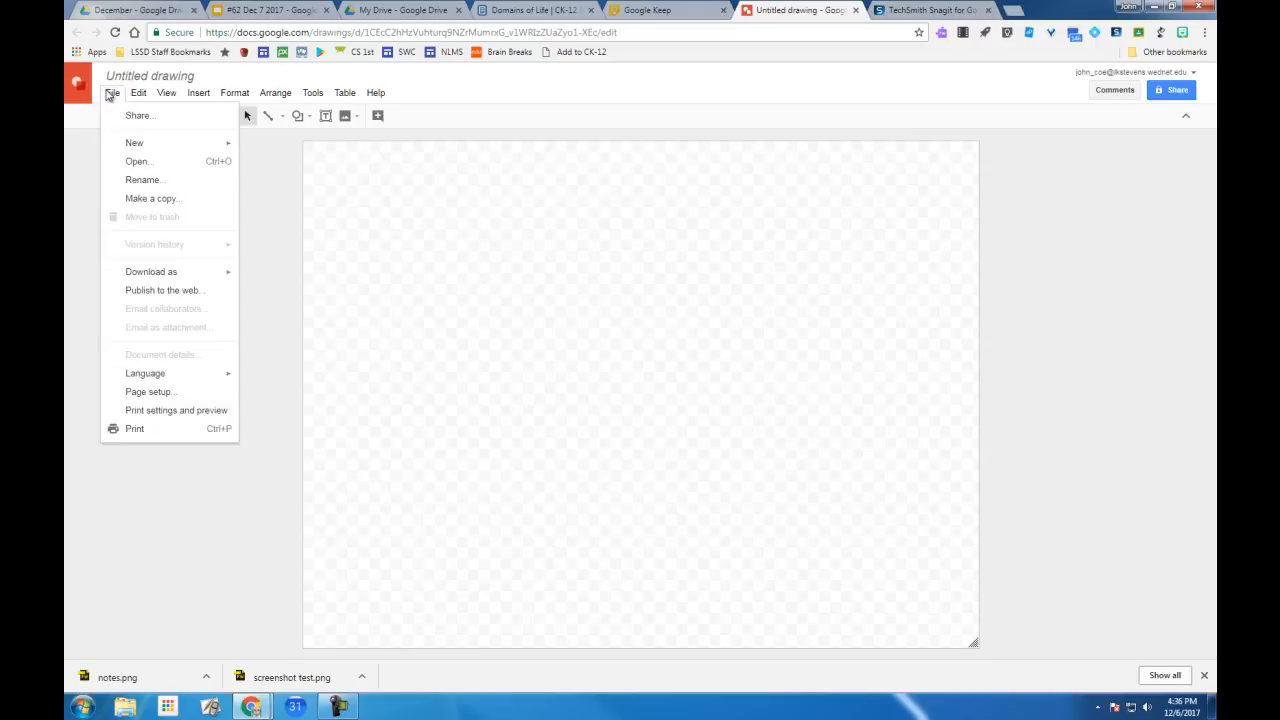
left_click(443, 234)
left_click(345, 118)
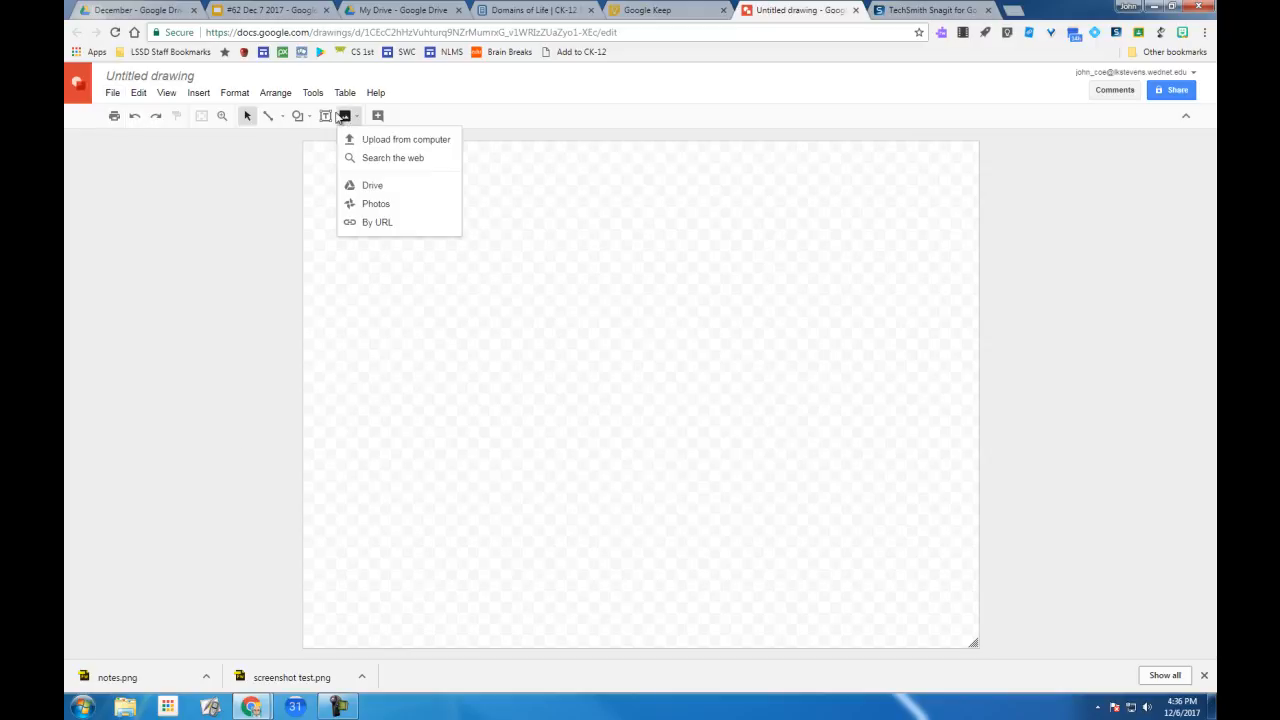
left_click(377, 142)
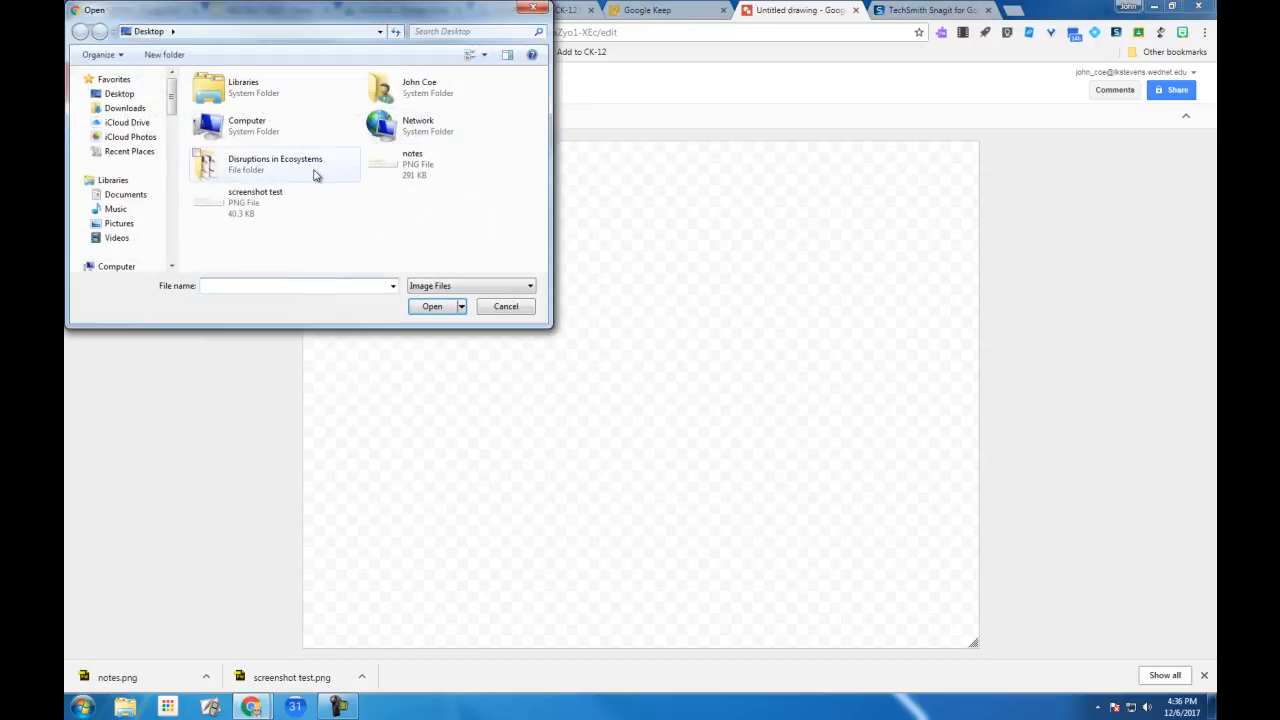
left_click(268, 218)
left_click(432, 307)
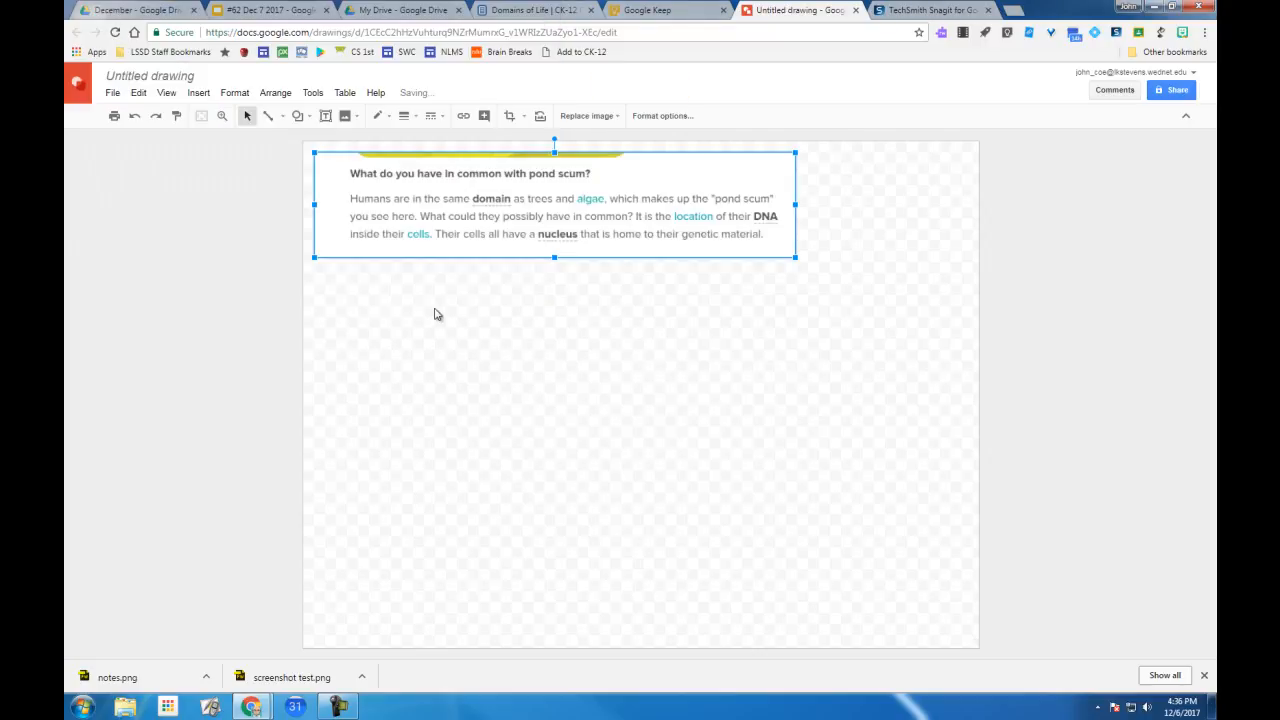
left_click_drag(522, 202, 640, 356)
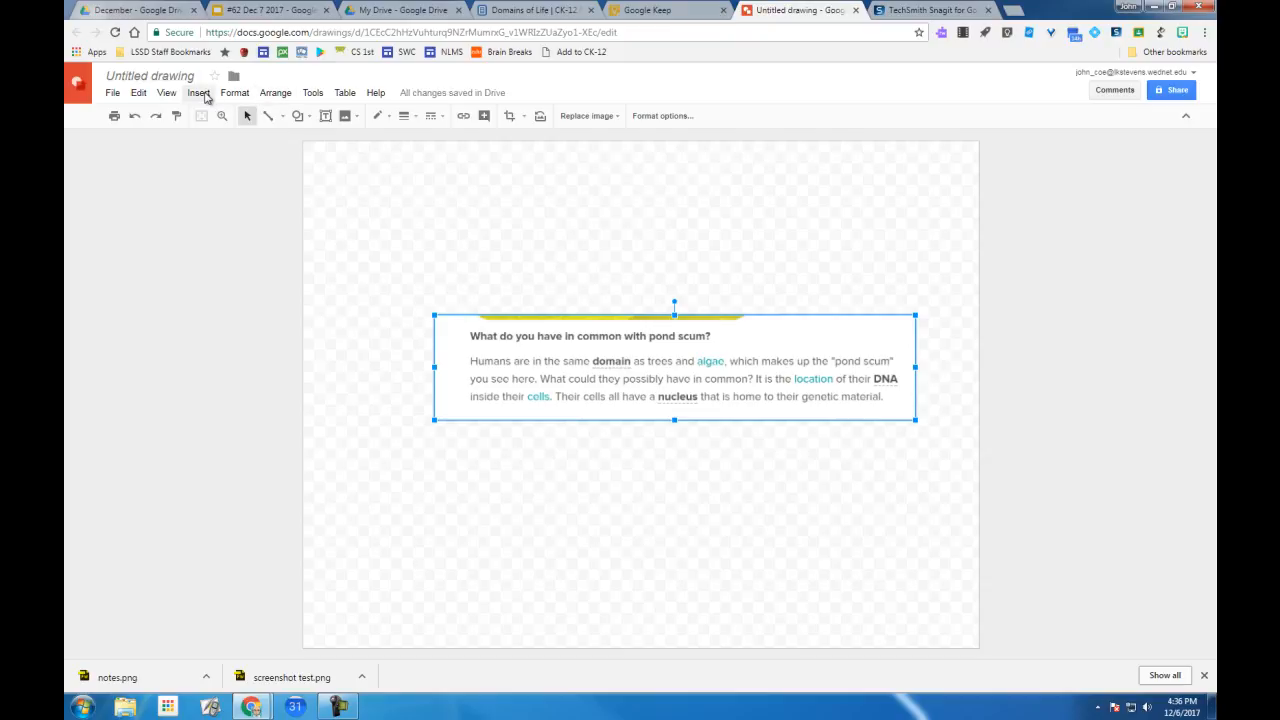
Insert the grassy-banked pond photo from a web image search for "pond scum", and place it at reduced size above the text screenshot
left_click(200, 93)
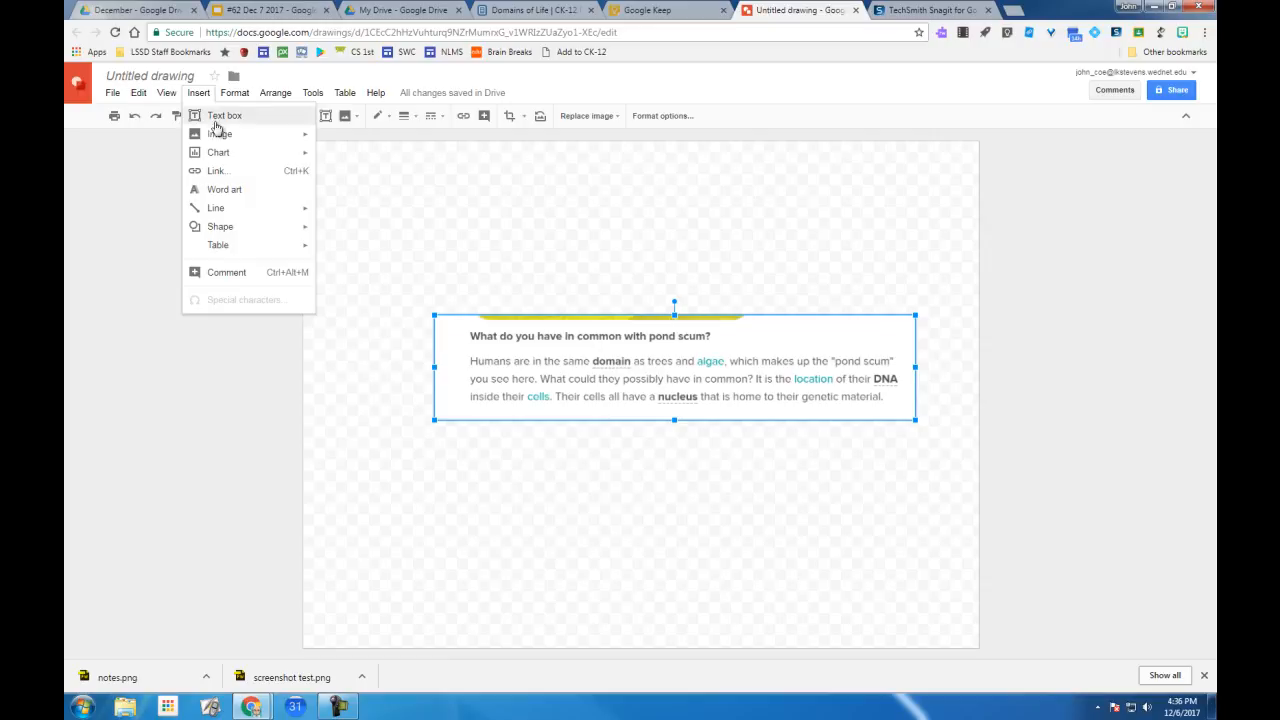
mouse_move(222, 134)
left_click(377, 161)
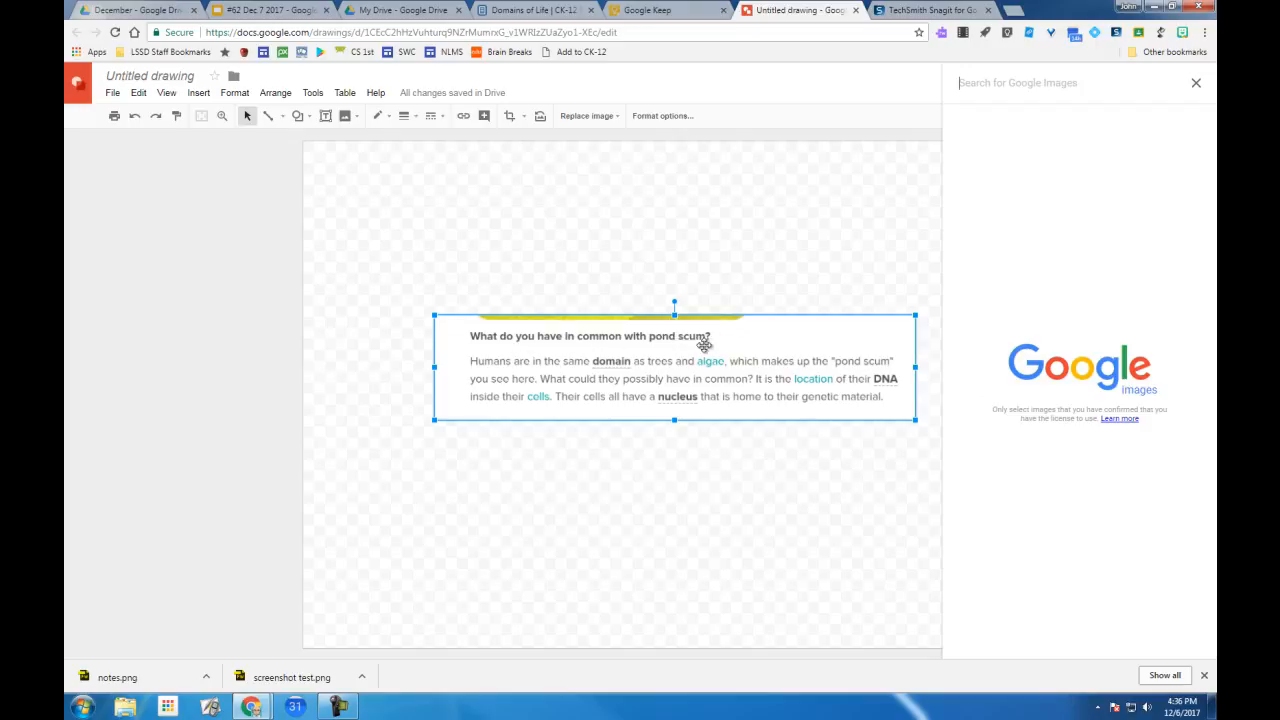
type("pond scum")
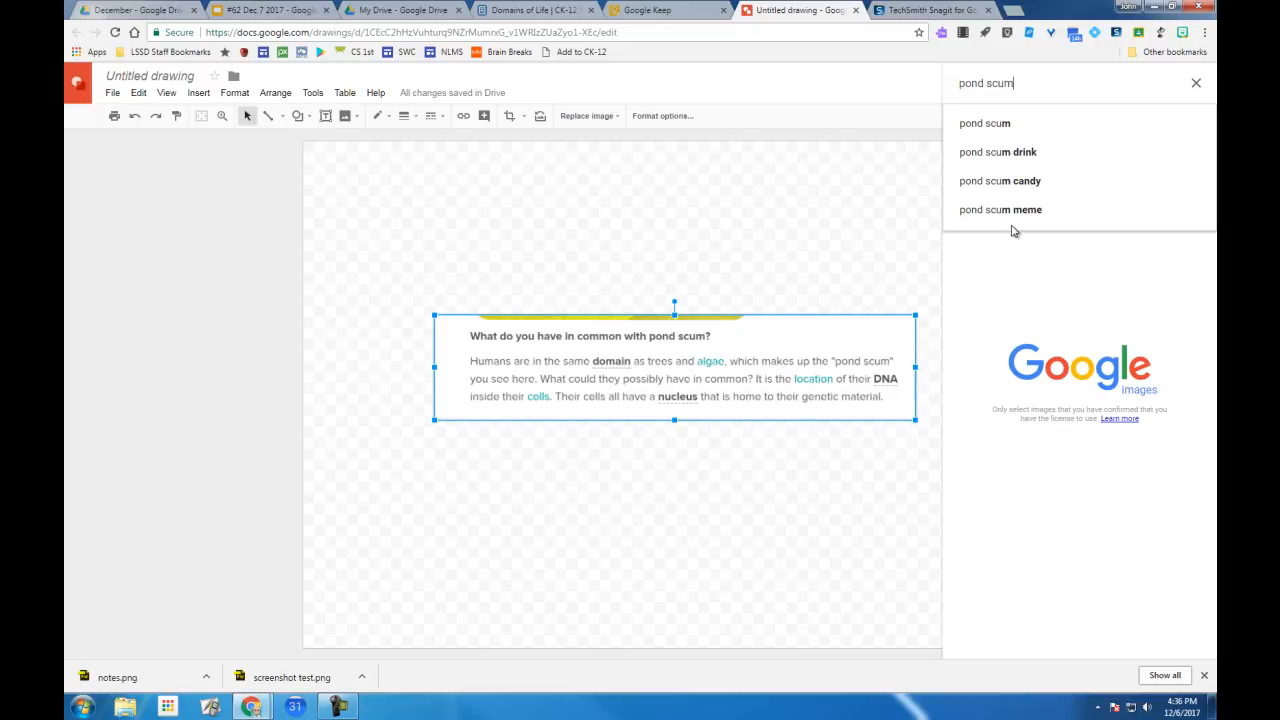
key("Return")
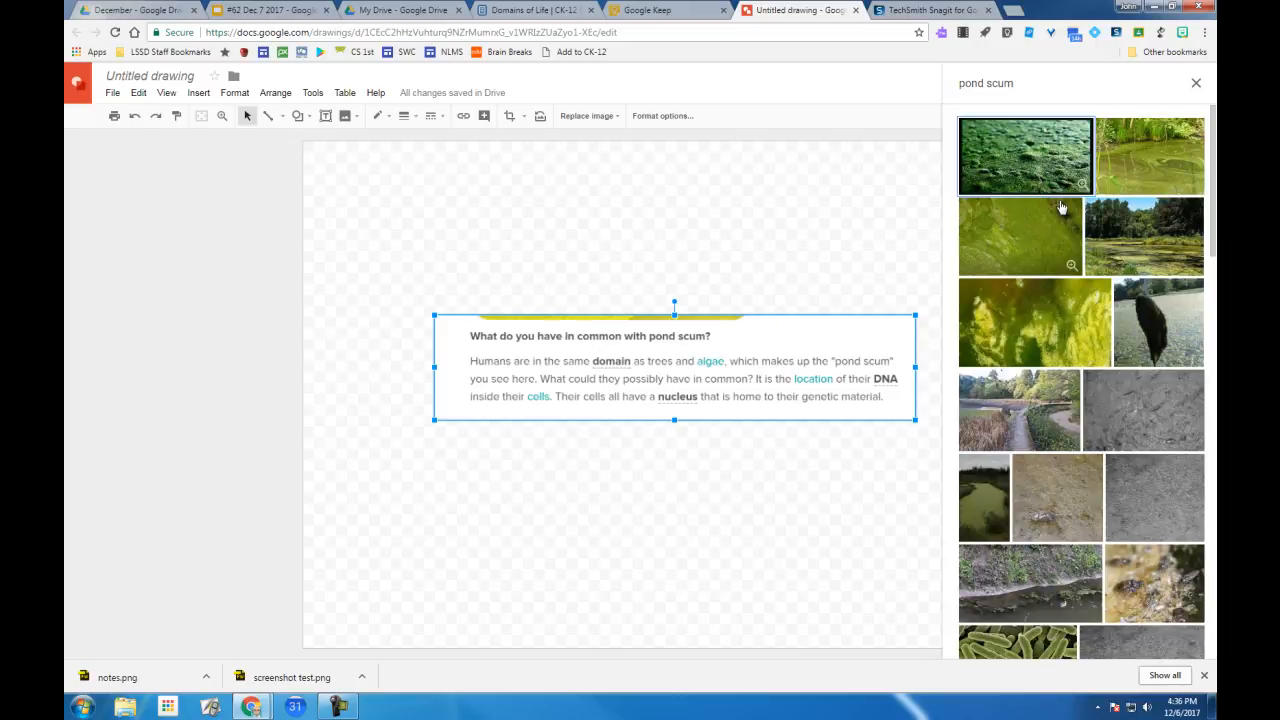
left_click_drag(1076, 168, 623, 200)
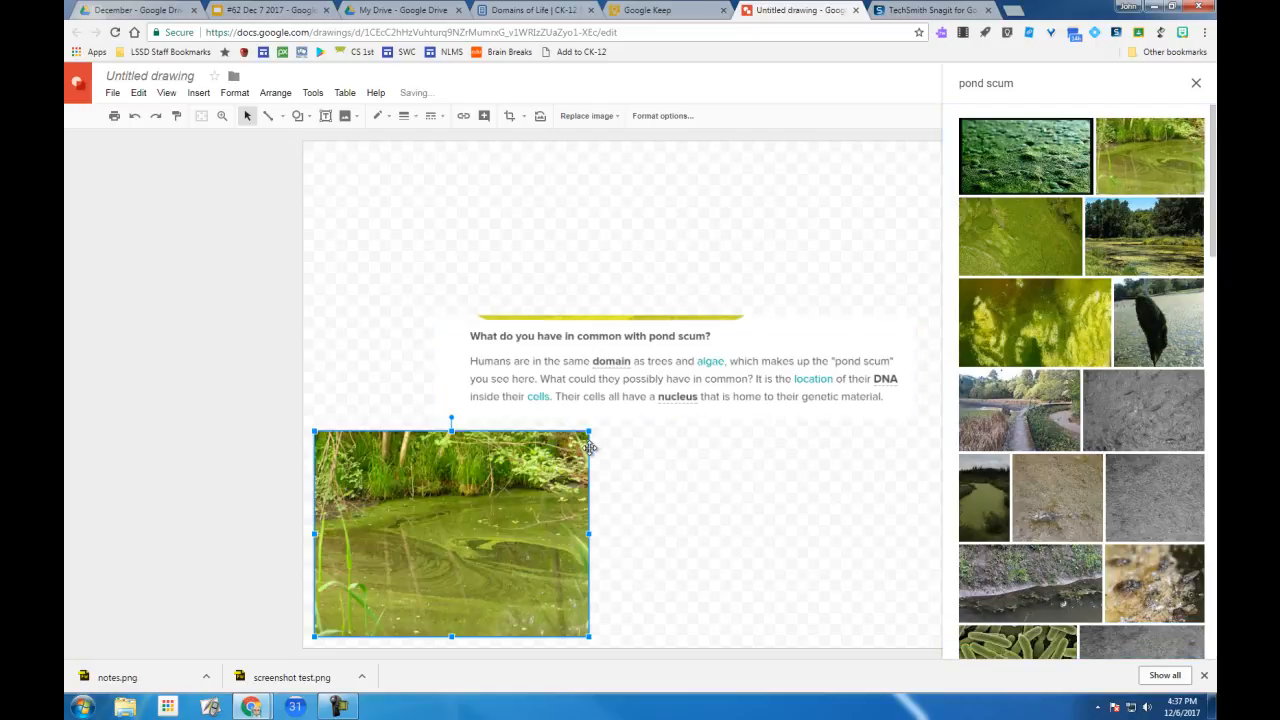
left_click_drag(592, 430, 435, 547)
left_click_drag(384, 586, 707, 250)
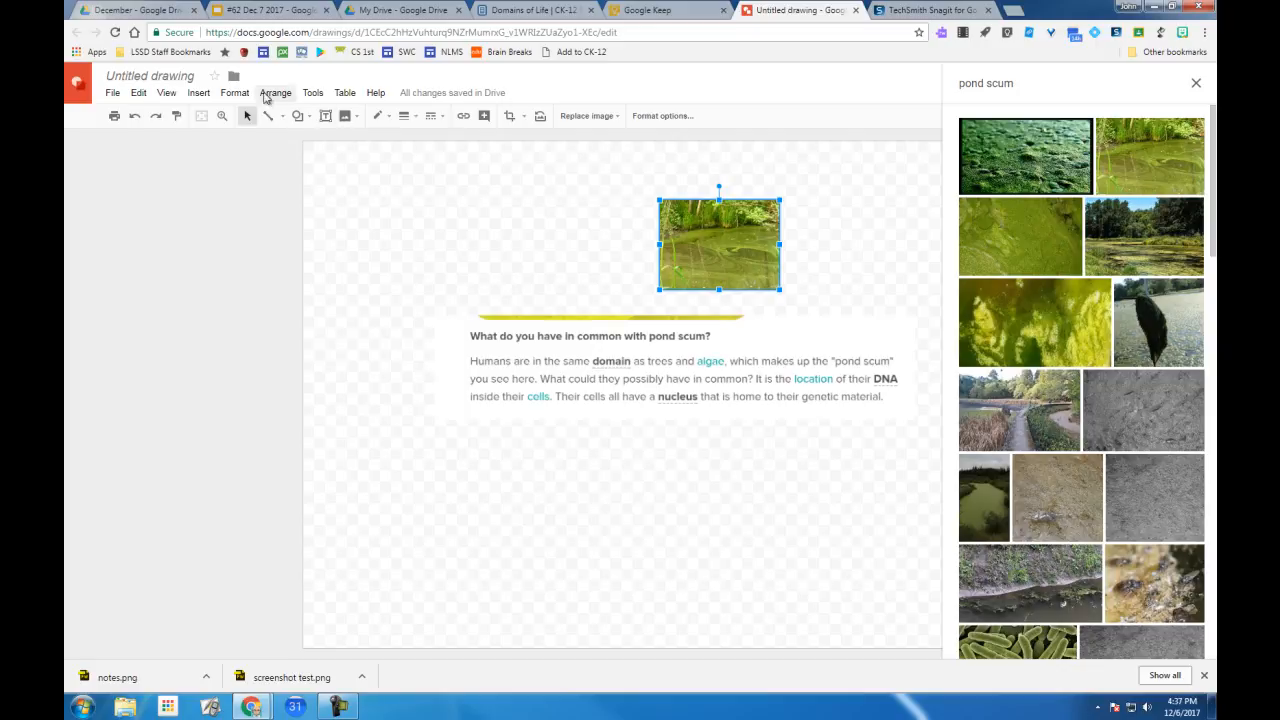
Draw a cloud callout beside the pond photo, enter the text "Gross!" in it, and widen it so the word fits on one line
left_click(199, 94)
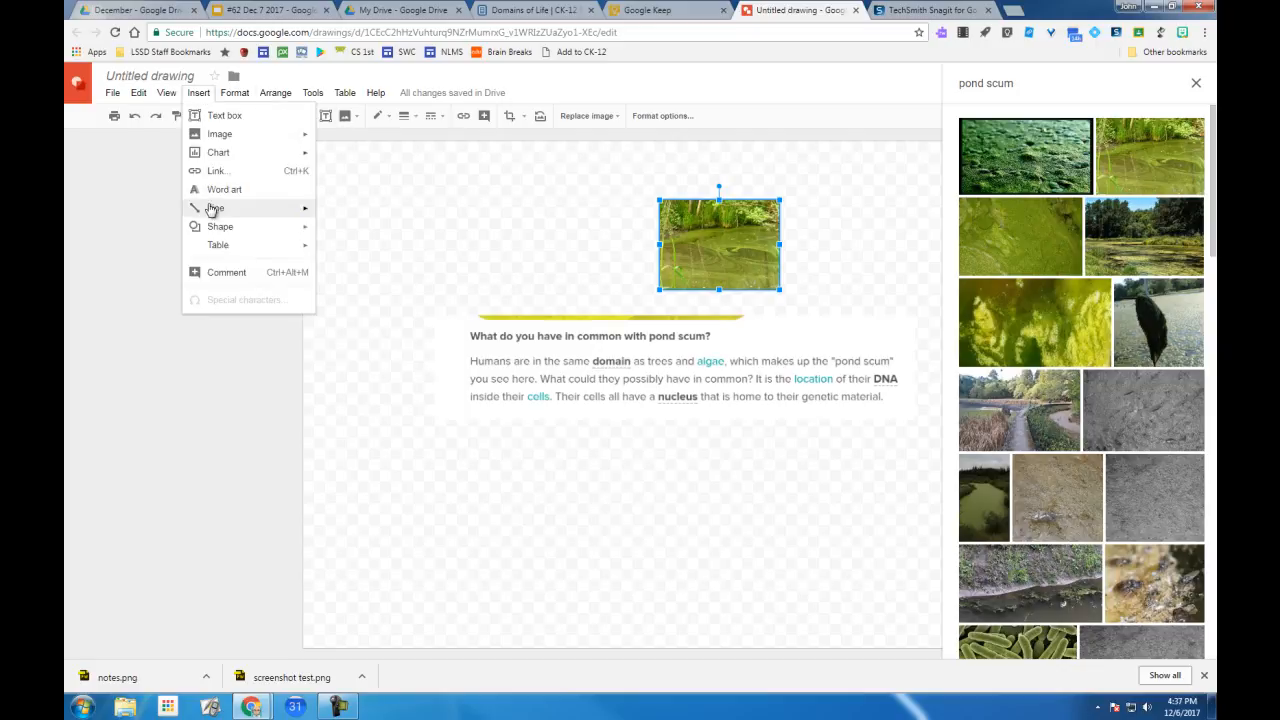
mouse_move(257, 228)
mouse_move(370, 271)
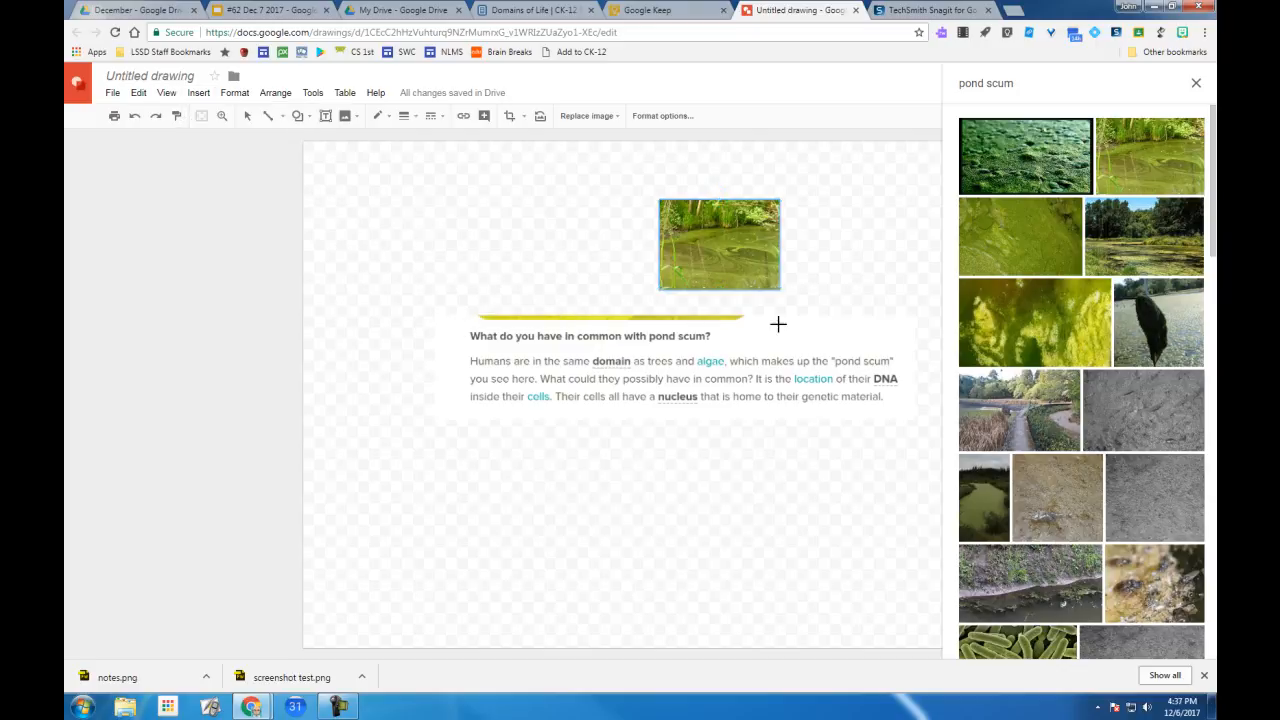
left_click_drag(799, 239, 864, 314)
type("Gross!")
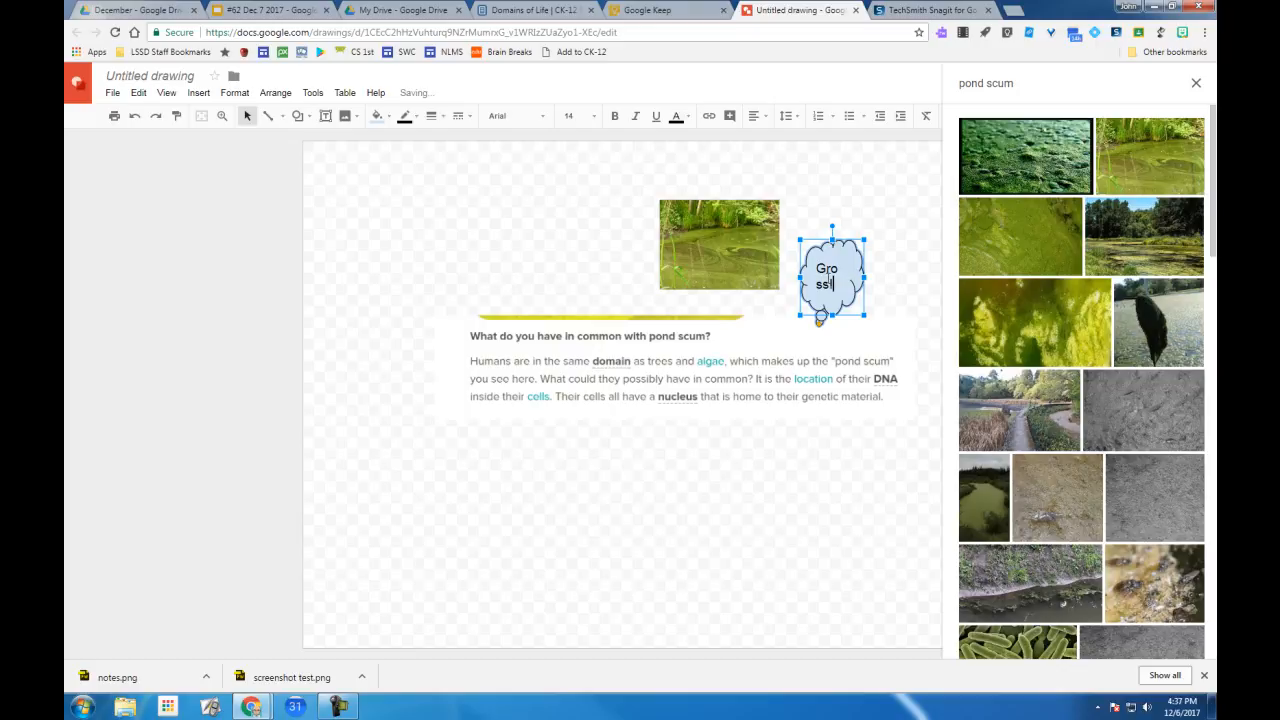
left_click_drag(864, 277, 902, 273)
double_click(870, 257)
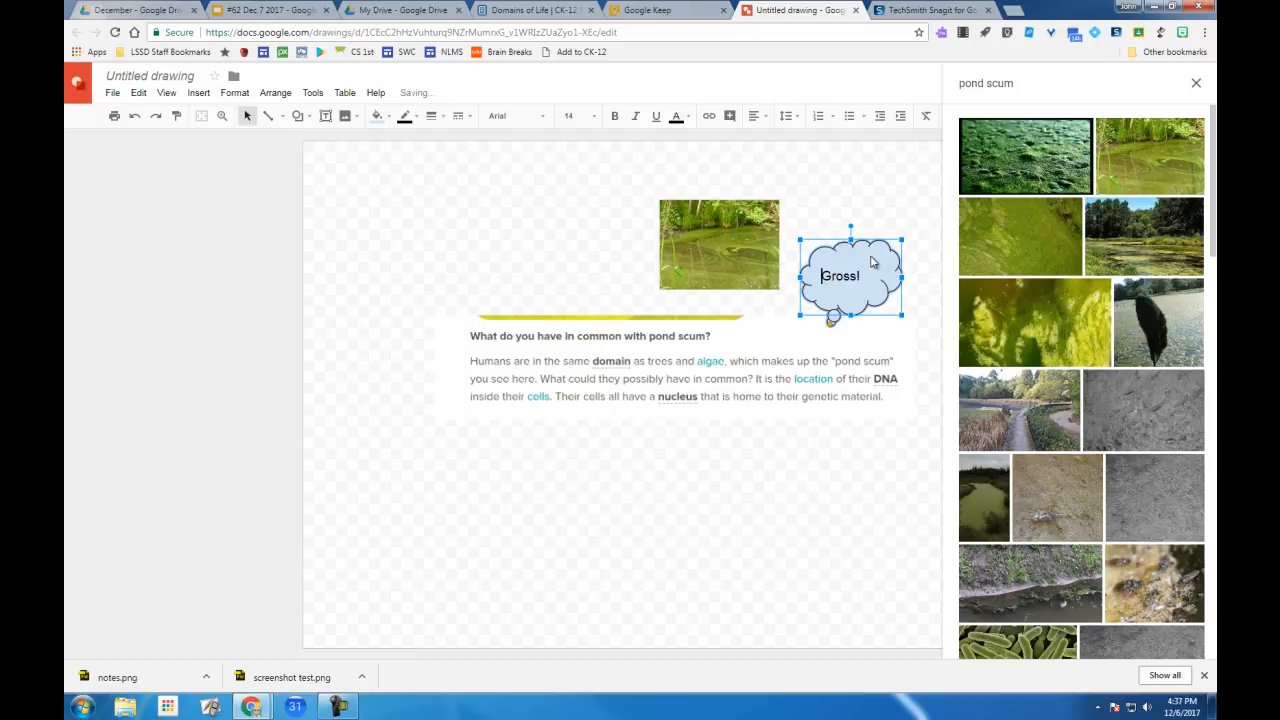
Fill the "Gross!" cloud callout with red and move it to overlap the pond photo's upper-right corner
left_click(380, 116)
left_click(398, 201)
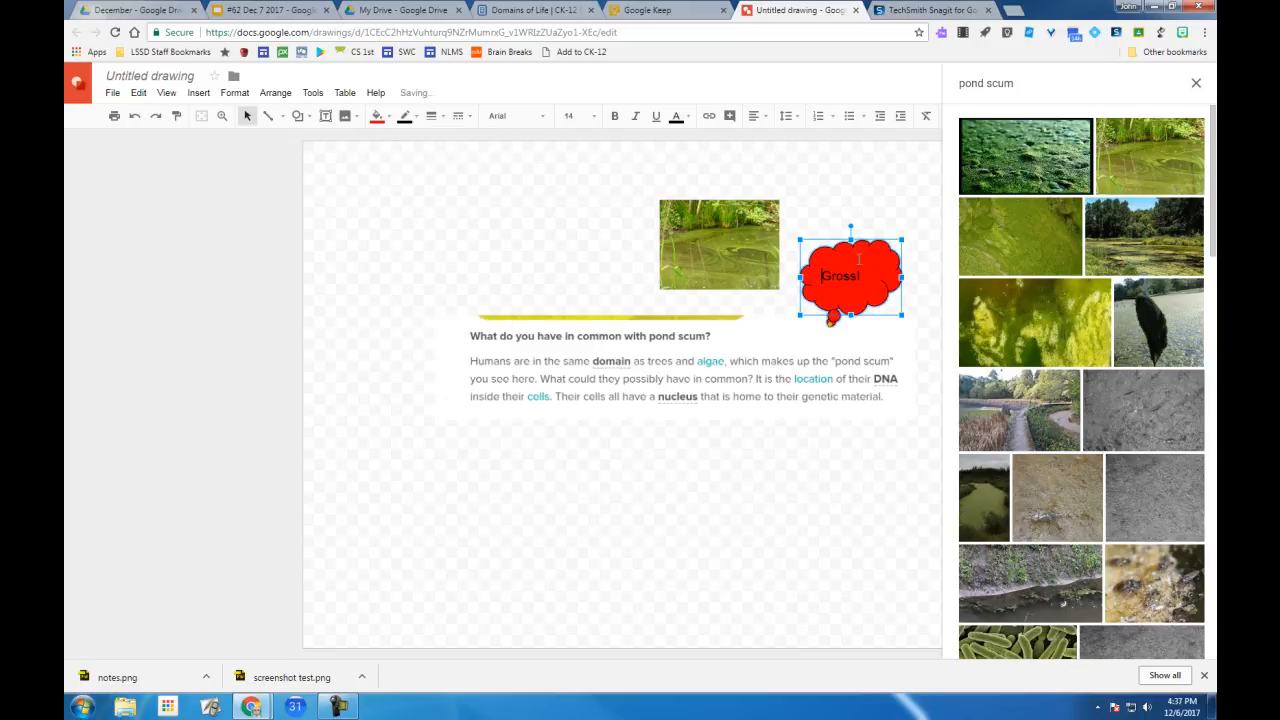
left_click(877, 200)
left_click(851, 251)
left_click_drag(851, 251, 785, 189)
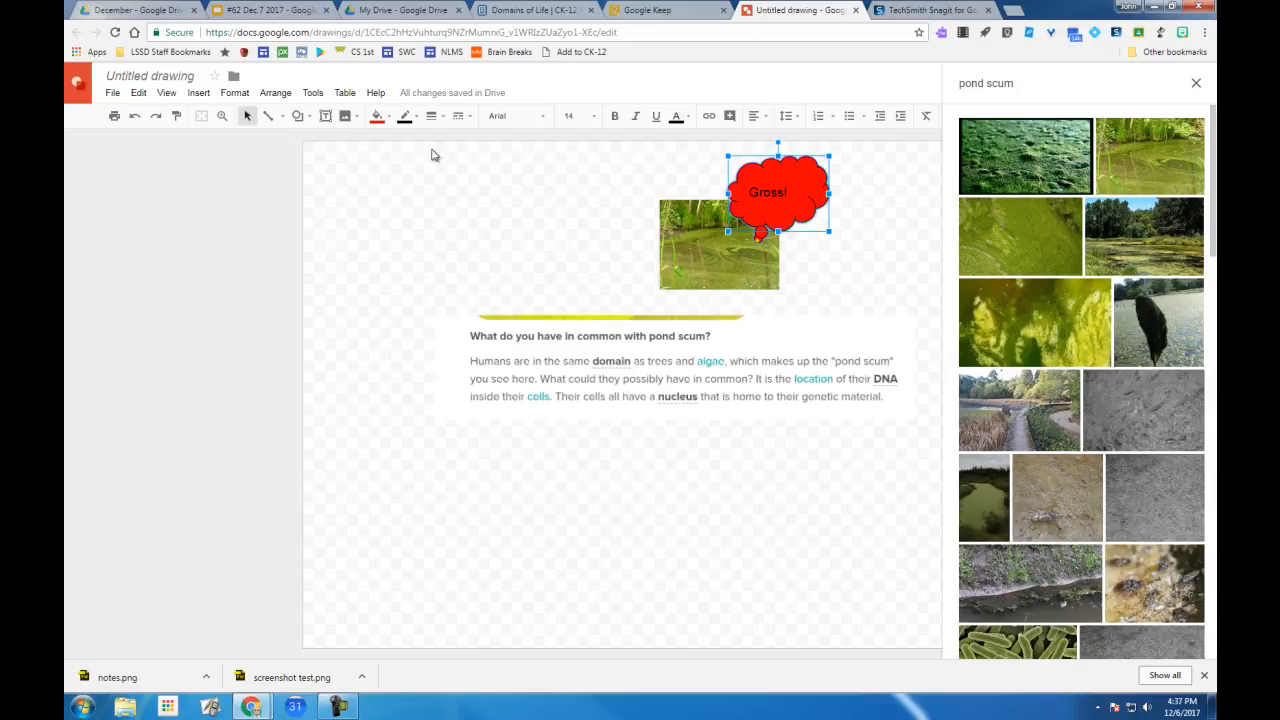
Draw a right block arrow below the text screenshot and rotate it to point diagonally up at the word "home"
left_click(309, 118)
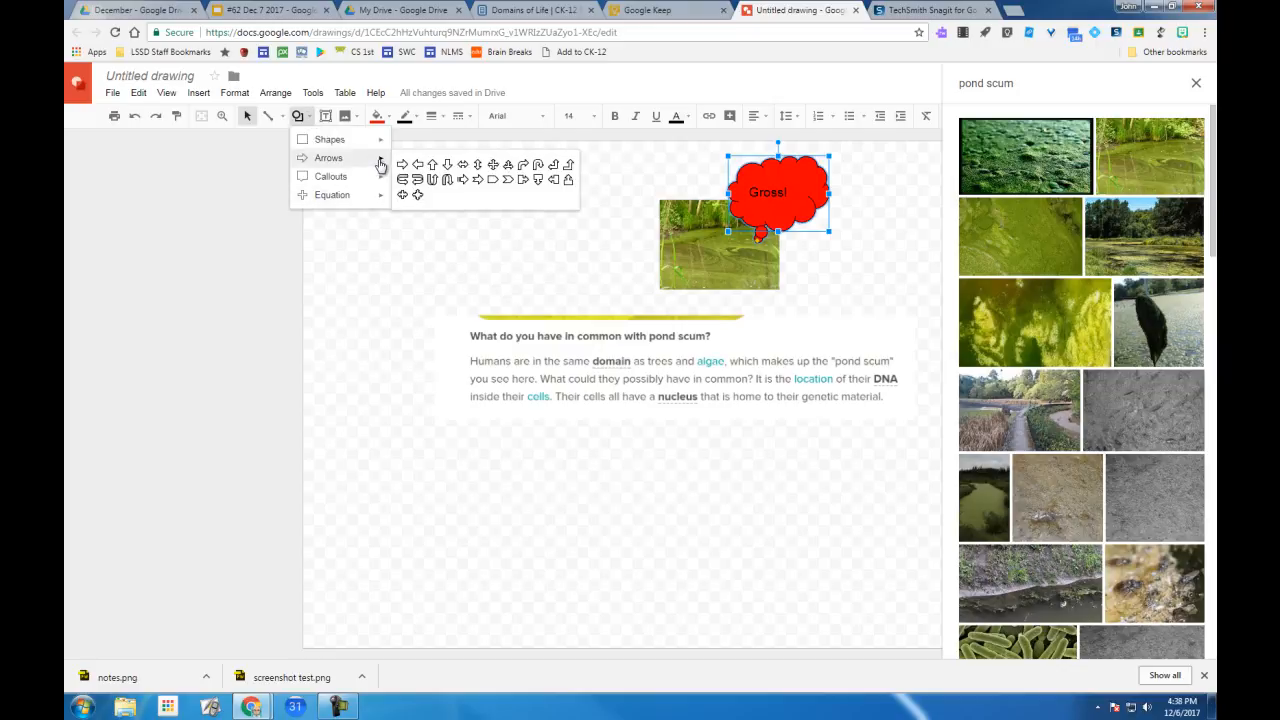
left_click(403, 163)
mouse_move(661, 418)
left_mouse_down()
mouse_move(711, 503)
mouse_move(773, 482)
left_mouse_up()
left_click_drag(719, 401, 667, 400)
left_click(849, 485)
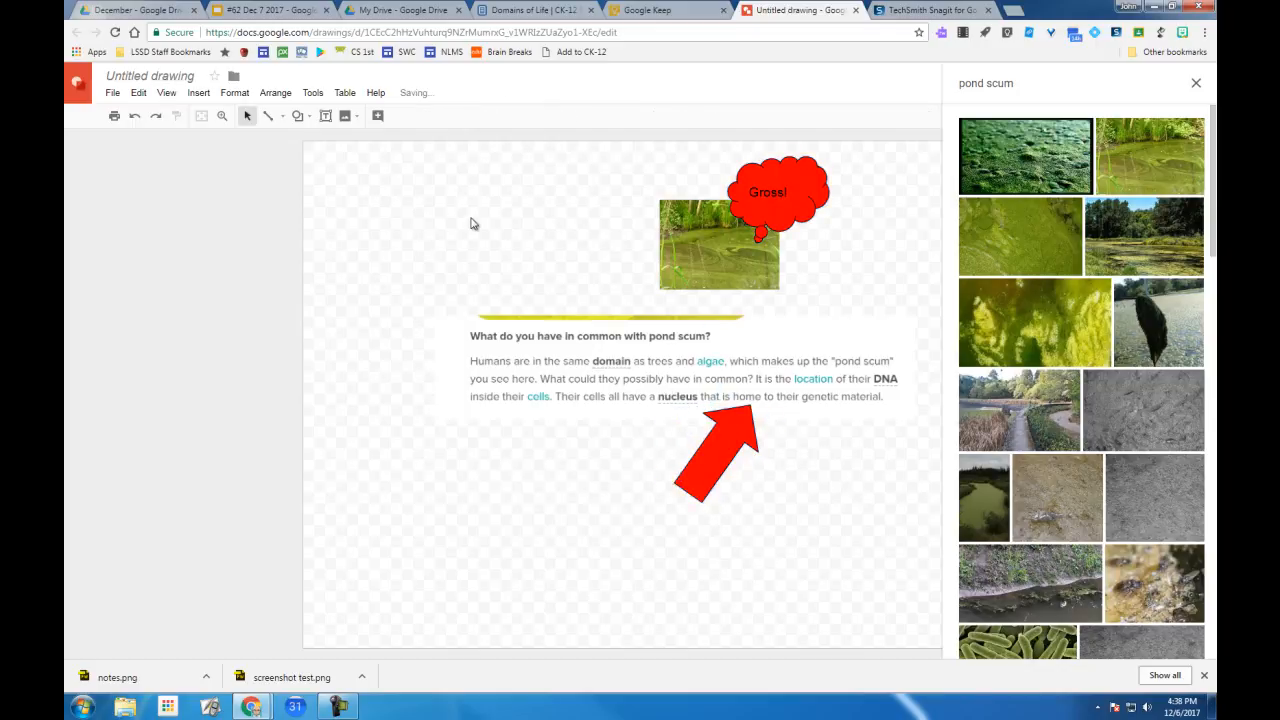
Search web images for "house", insert the orange-roofed house illustration, shrink it, and place it at the arrow's tail
left_click(1046, 84)
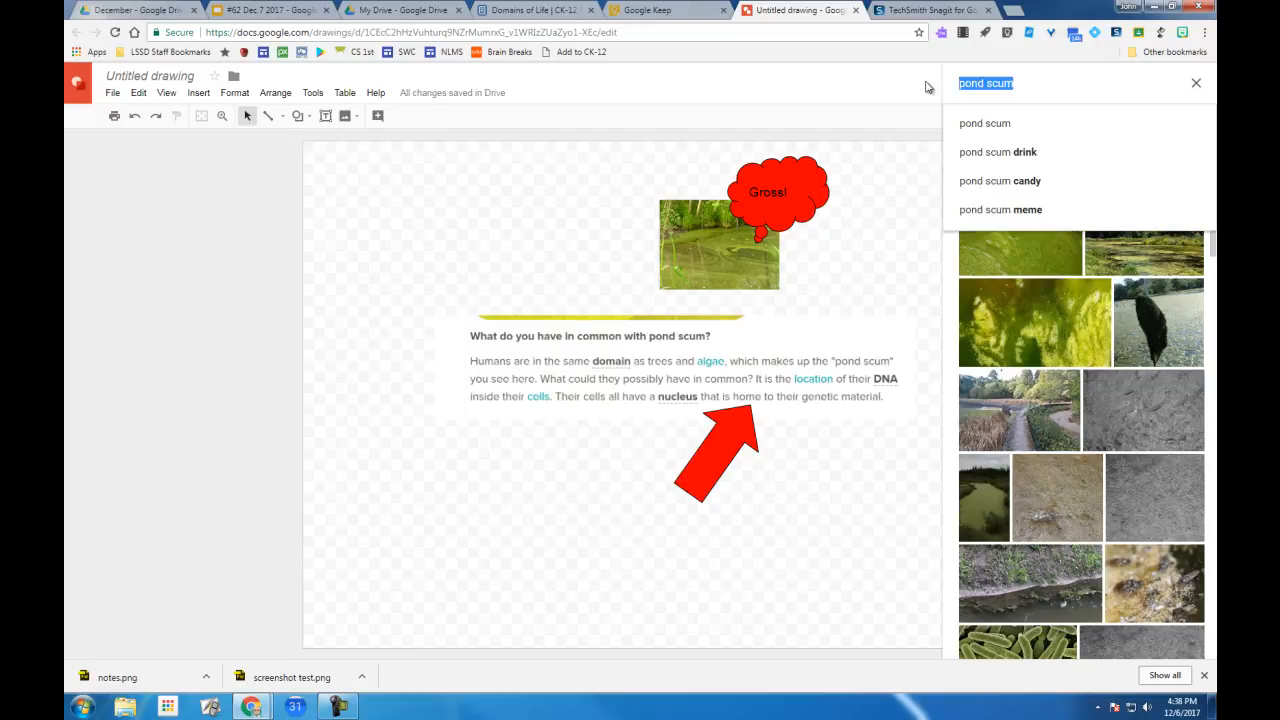
type("house")
key("Return")
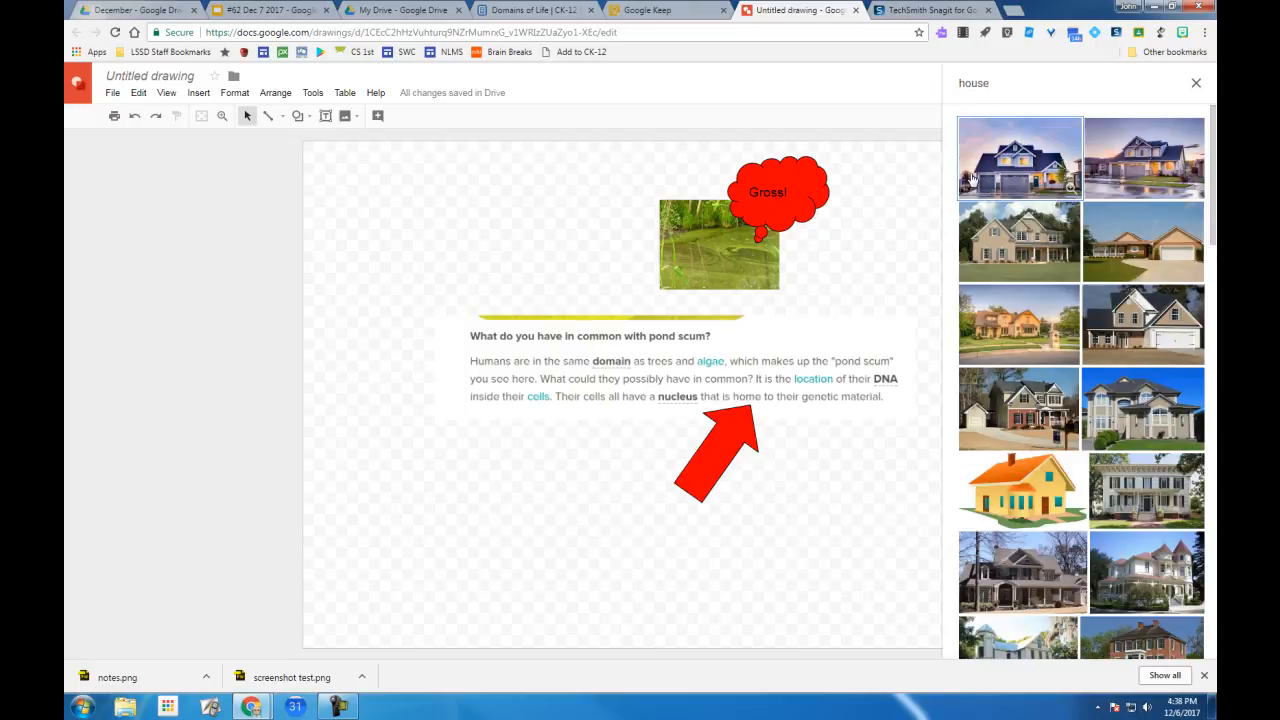
left_click_drag(1017, 490, 563, 514)
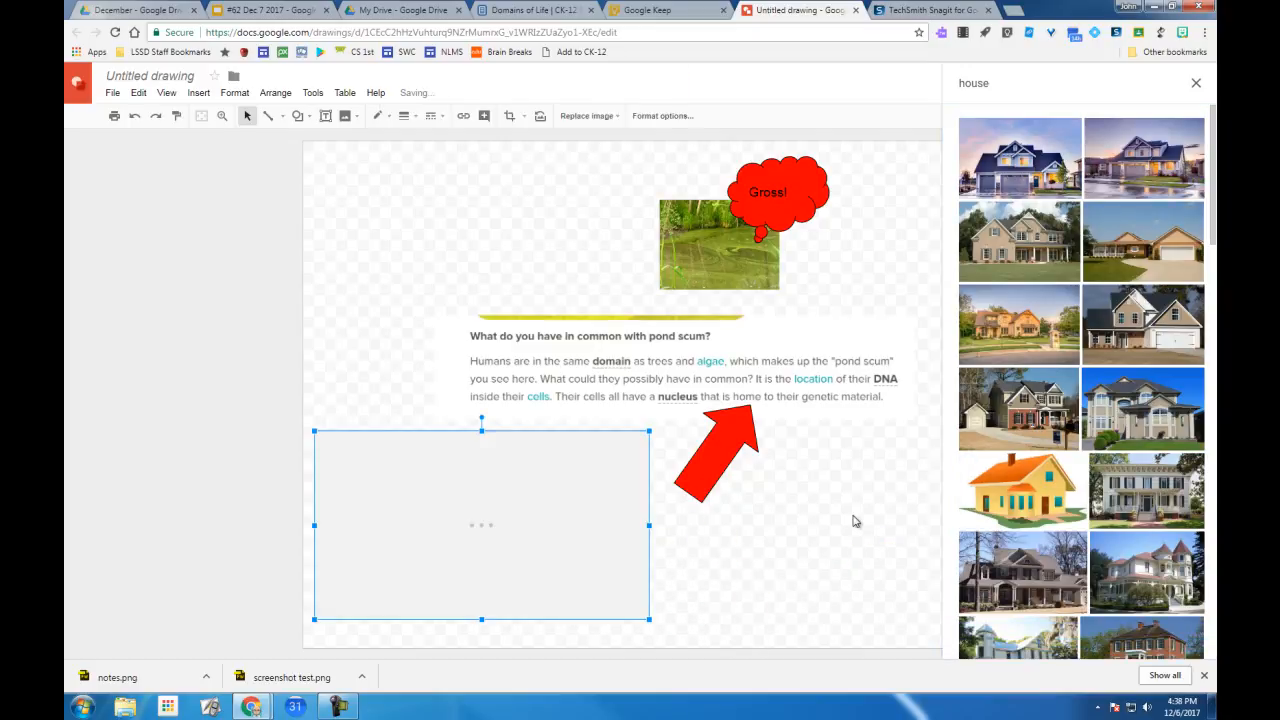
left_click_drag(650, 428, 476, 528)
left_click_drag(392, 568, 620, 536)
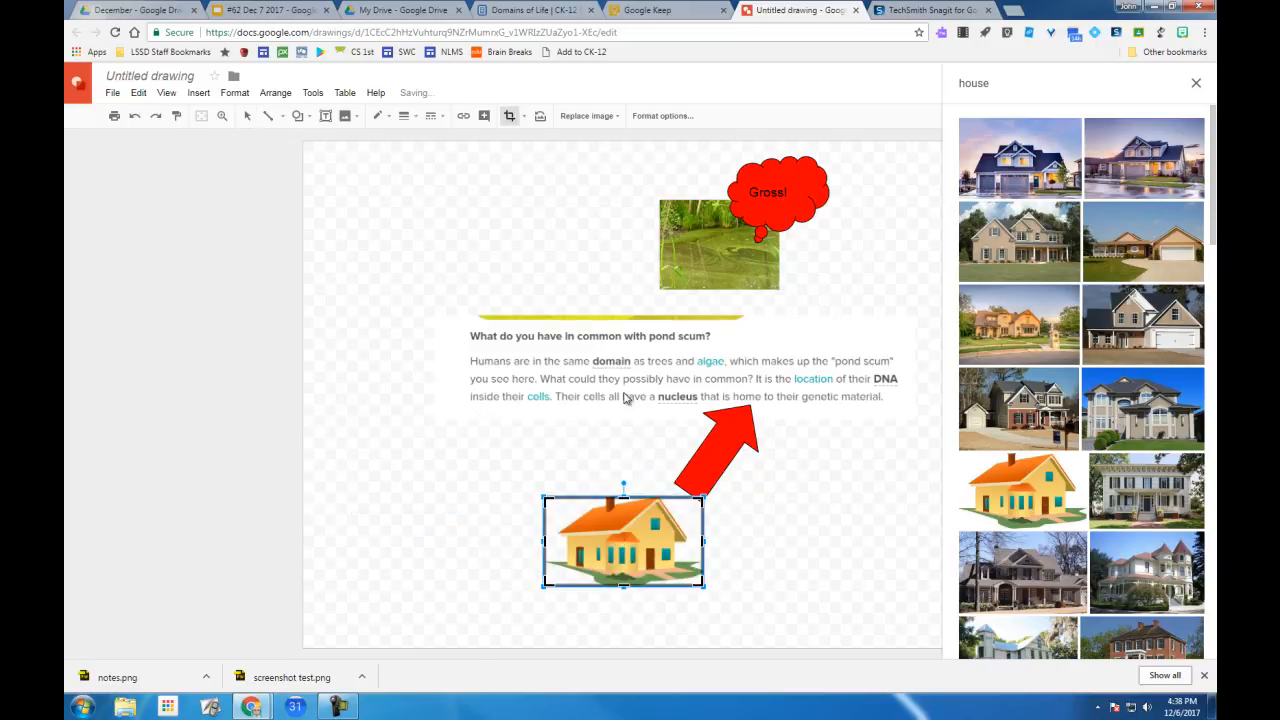
Mask the house image with a six-pointed star shape and nudge it closer to the arrow's tail
left_click(523, 116)
mouse_move(550, 185)
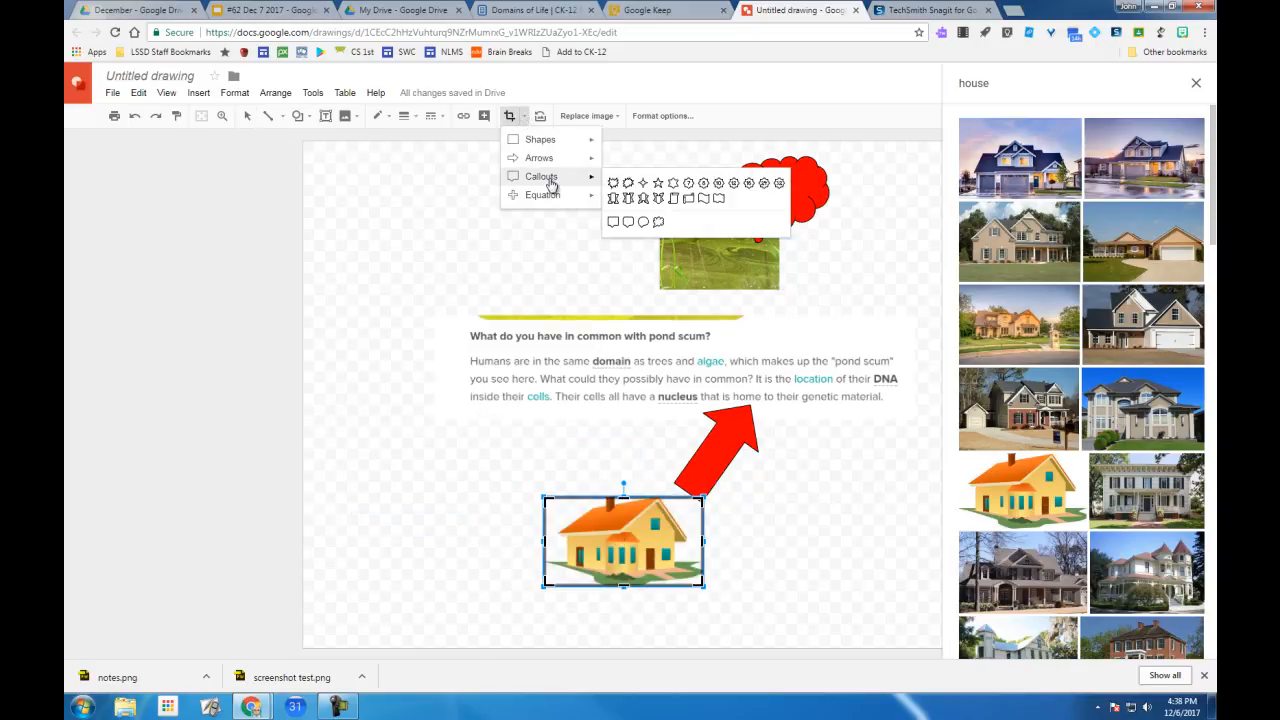
left_click(661, 185)
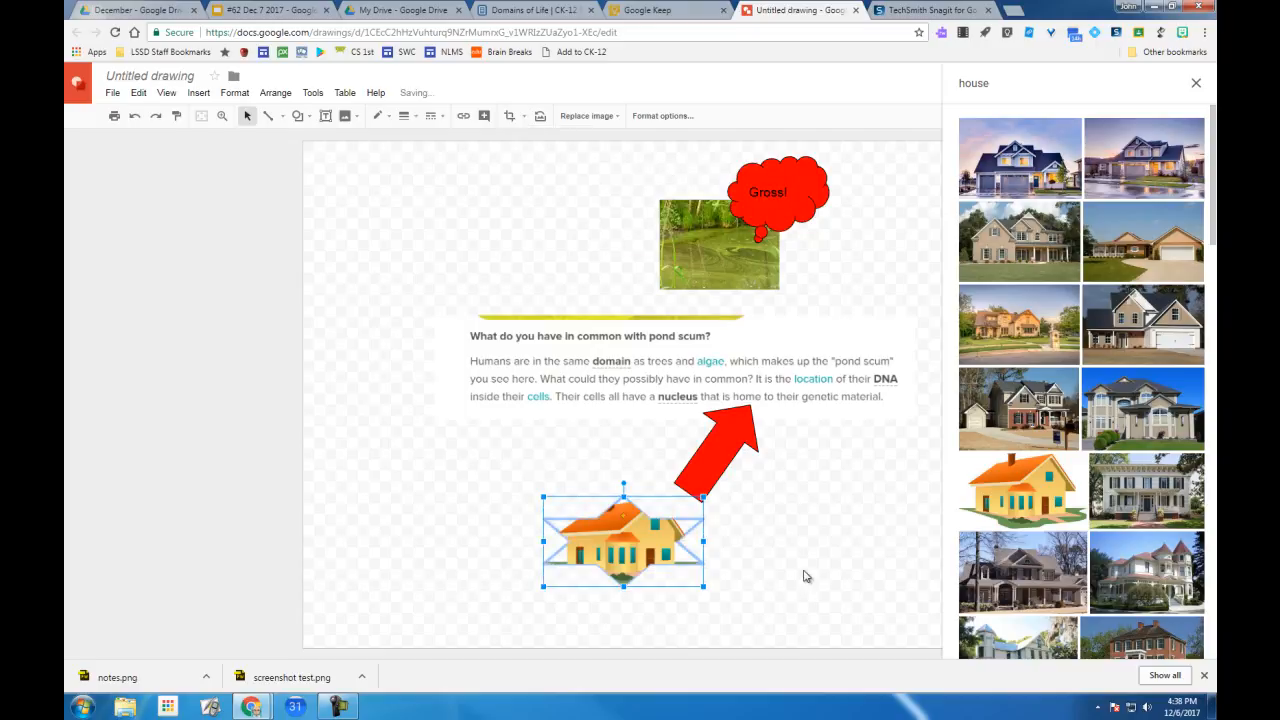
left_click_drag(632, 553, 652, 543)
left_click(845, 535)
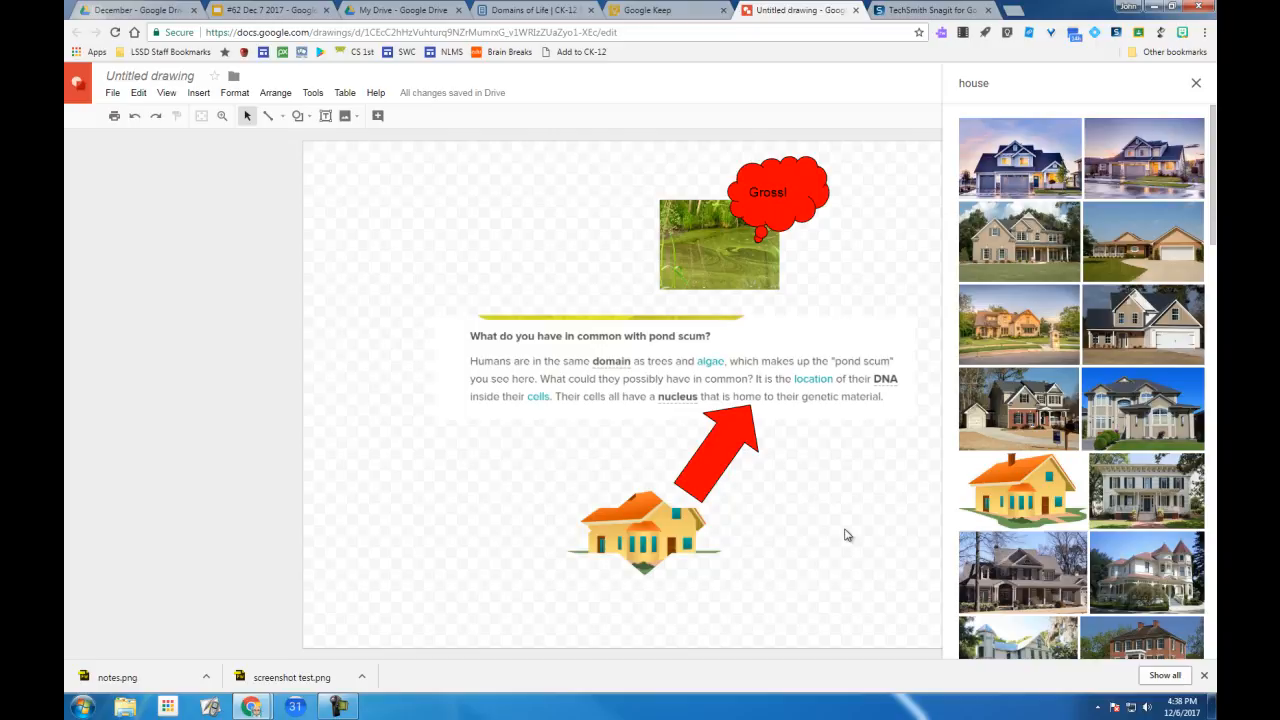
Download the drawing to the Desktop as a JPEG image named "notes 2"
left_click(113, 92)
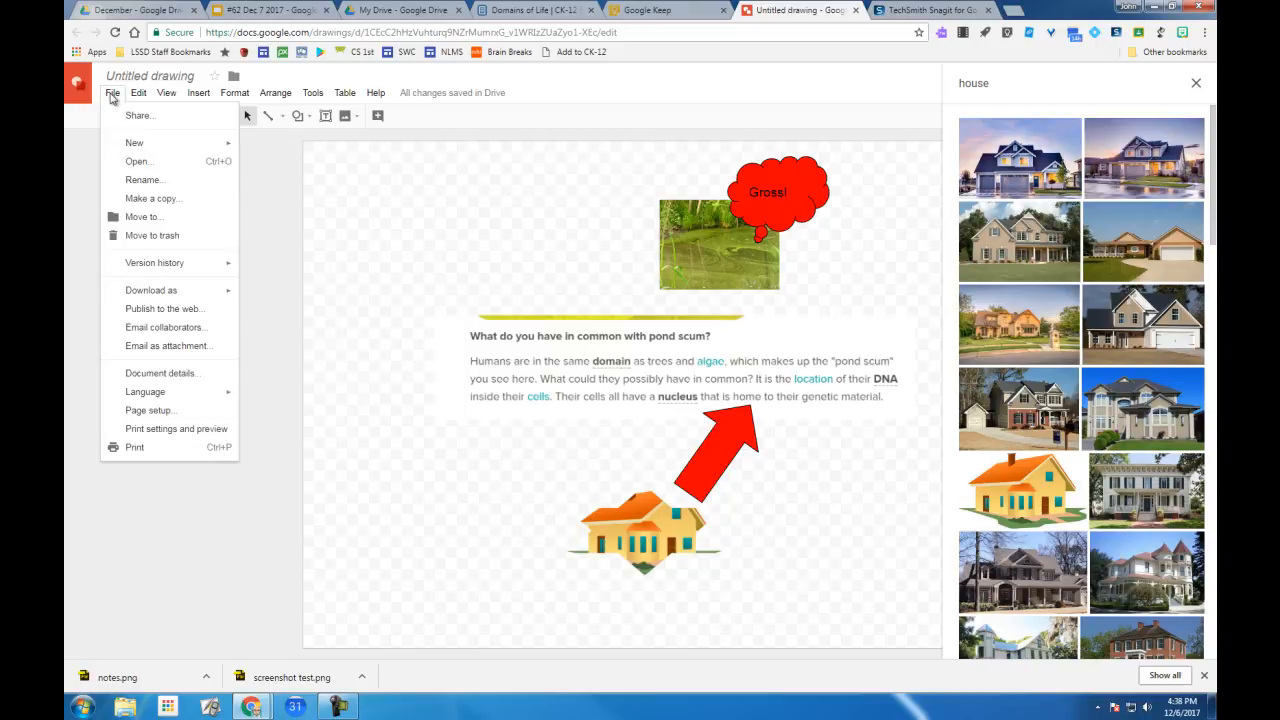
mouse_move(143, 266)
mouse_move(150, 291)
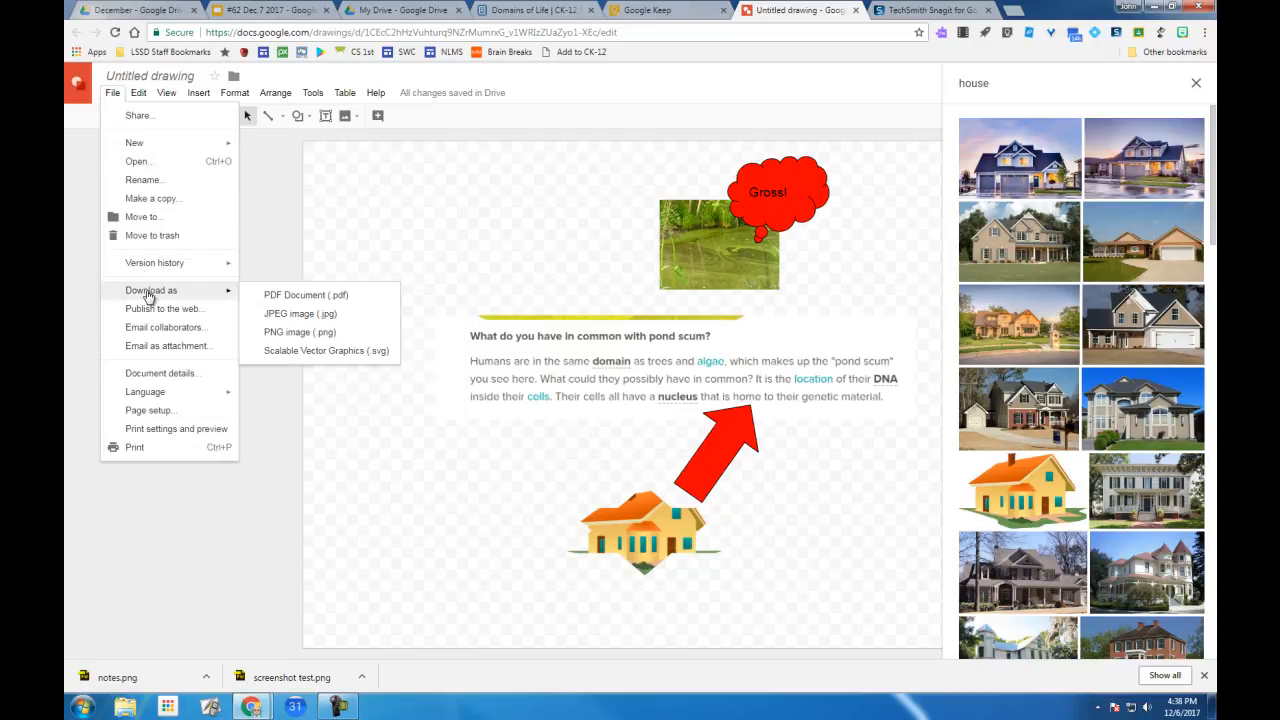
left_click(303, 316)
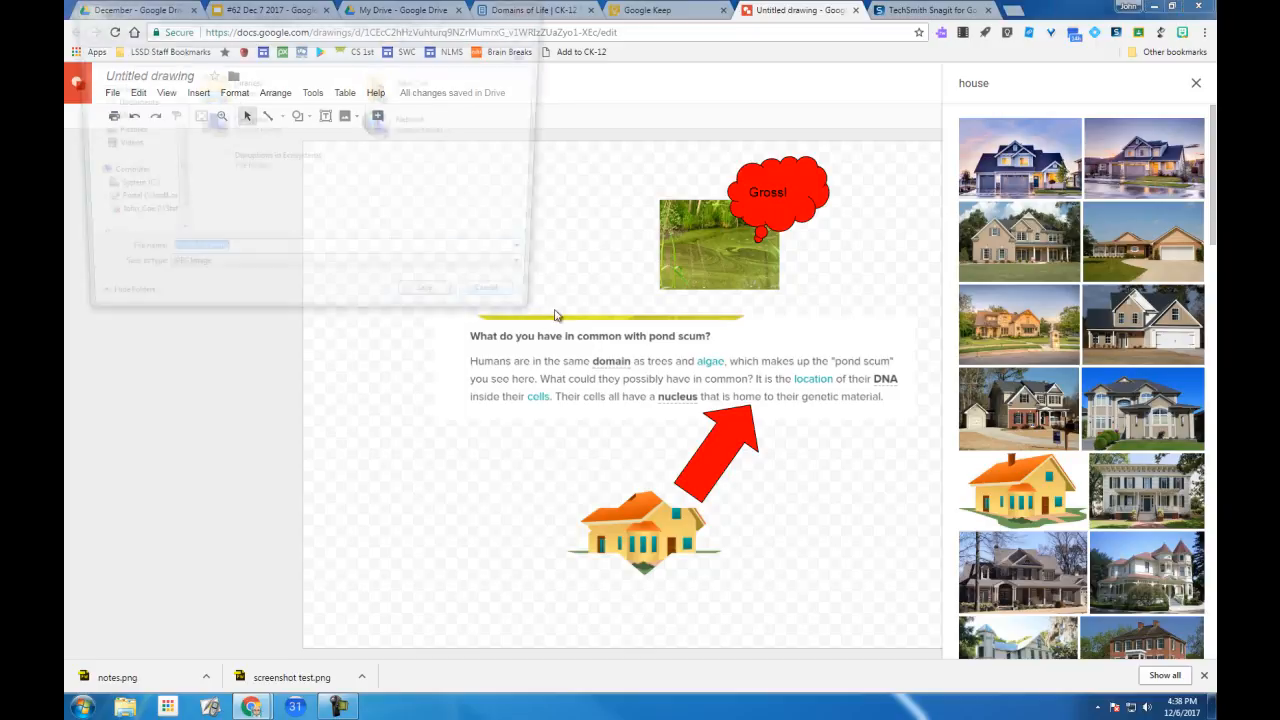
type("notes 2")
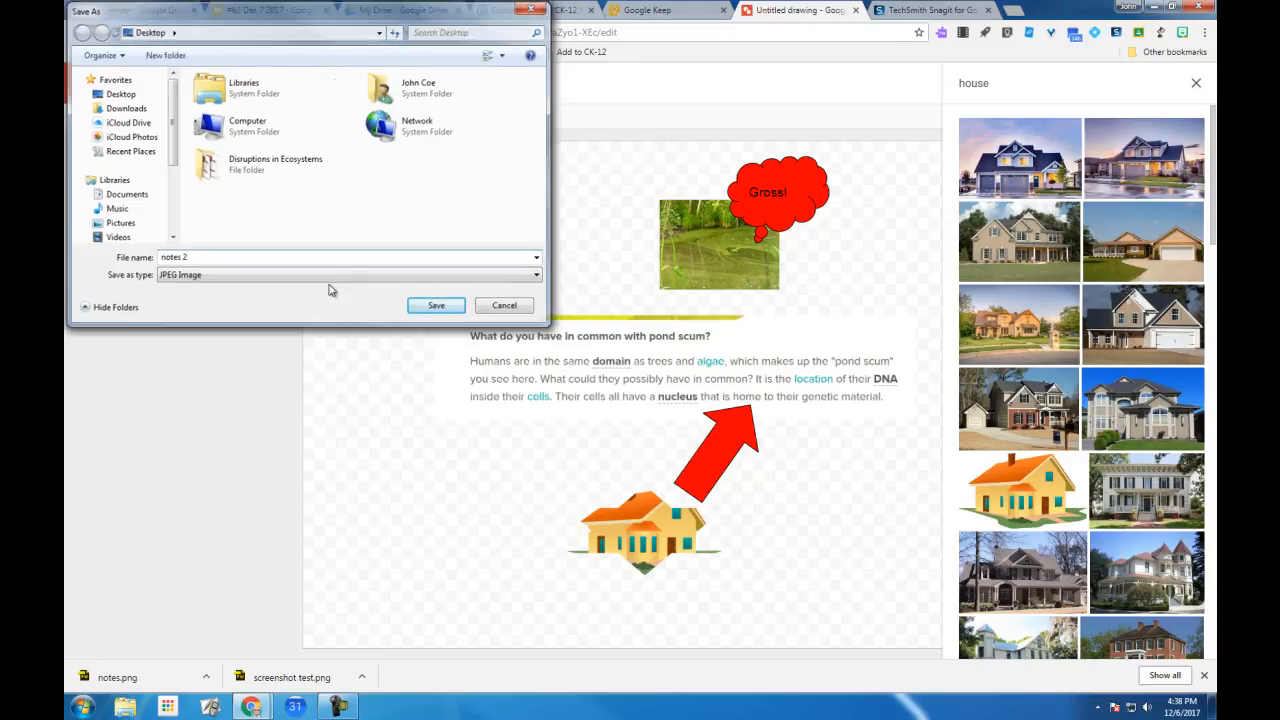
key("Return")
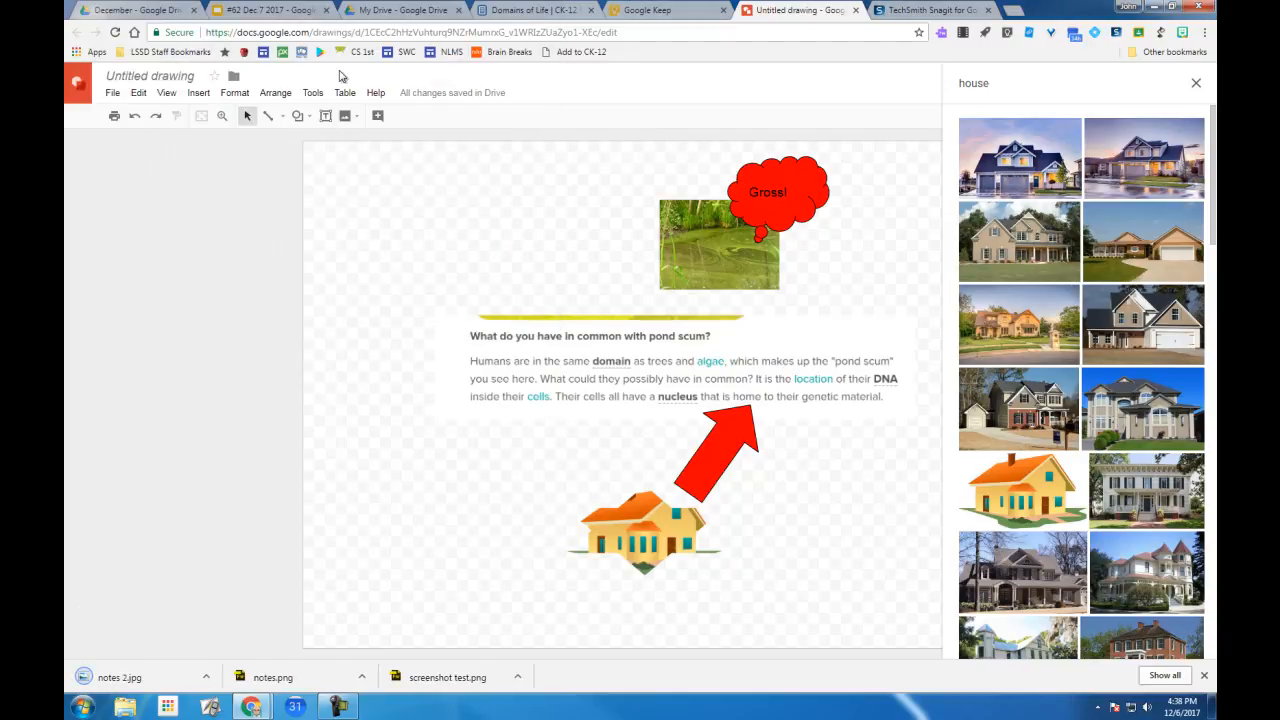
Switch to the "#62 Dec 7 2017" Google Slides presentation and add a new slide after slide 5
left_click(268, 10)
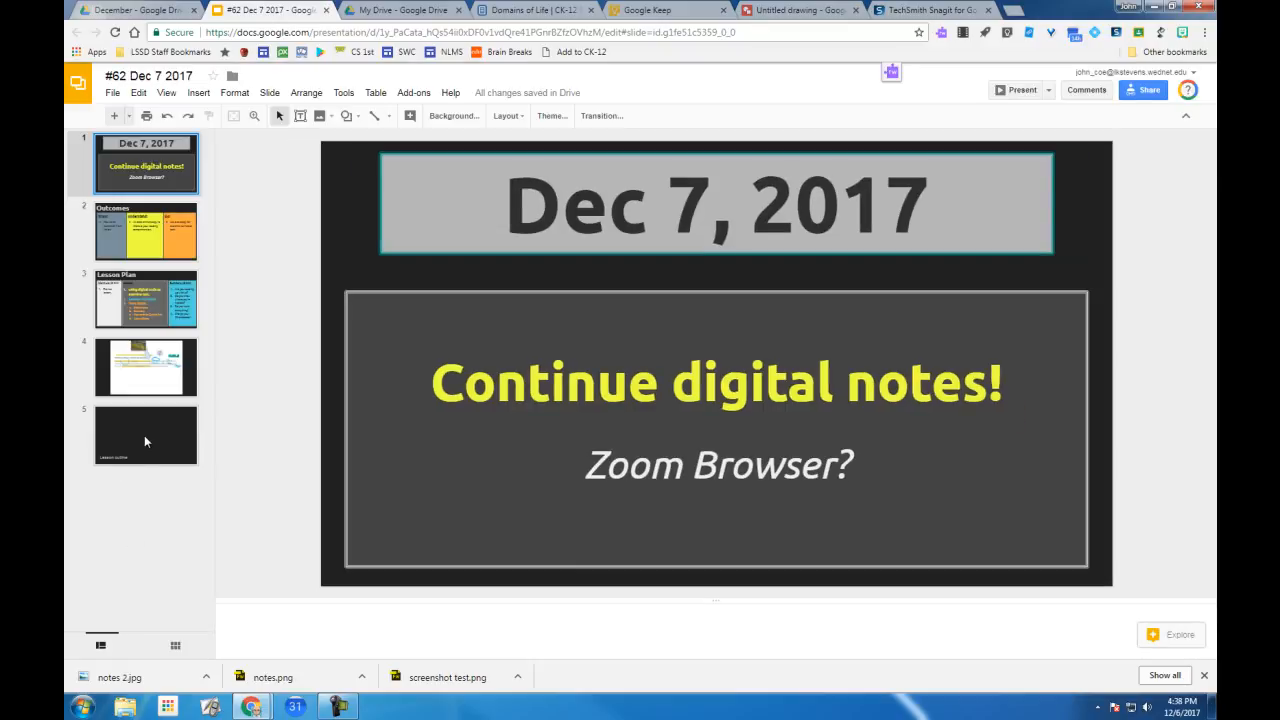
left_click(145, 433)
left_click(117, 117)
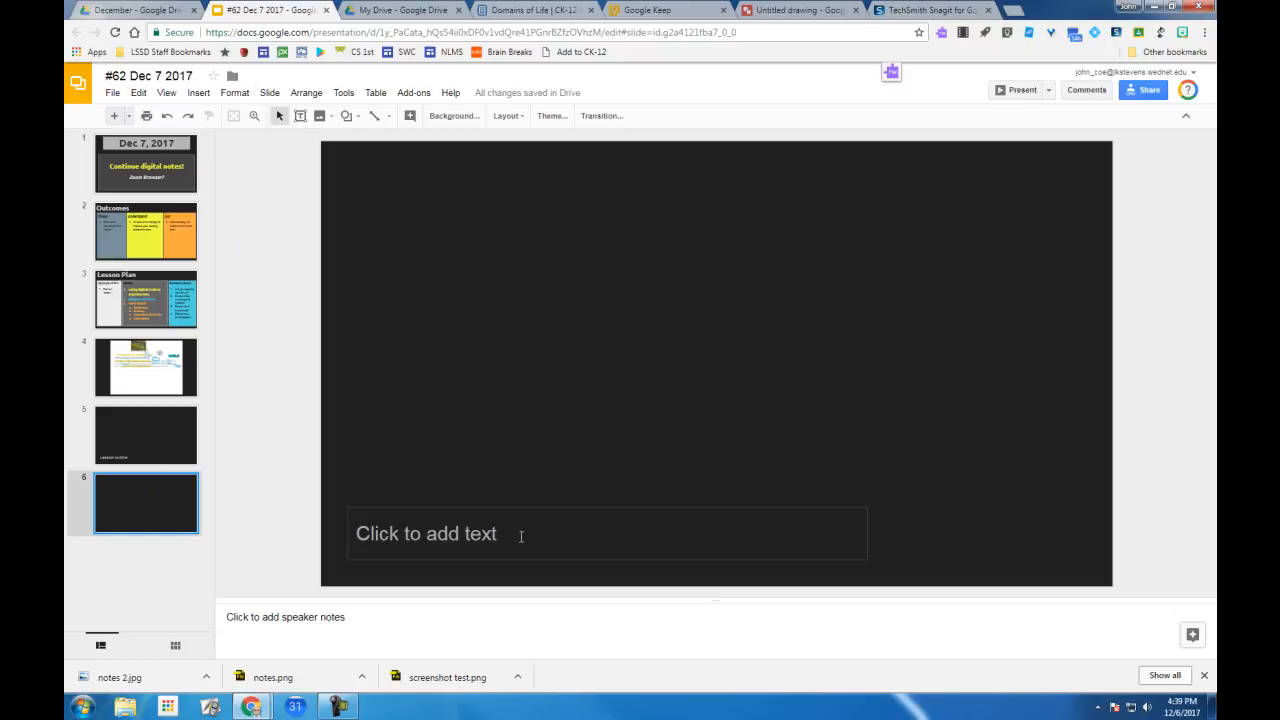
Upload the "notes 2" image from the Desktop to the new slide and center it horizontally on the page
left_click(199, 93)
mouse_move(255, 158)
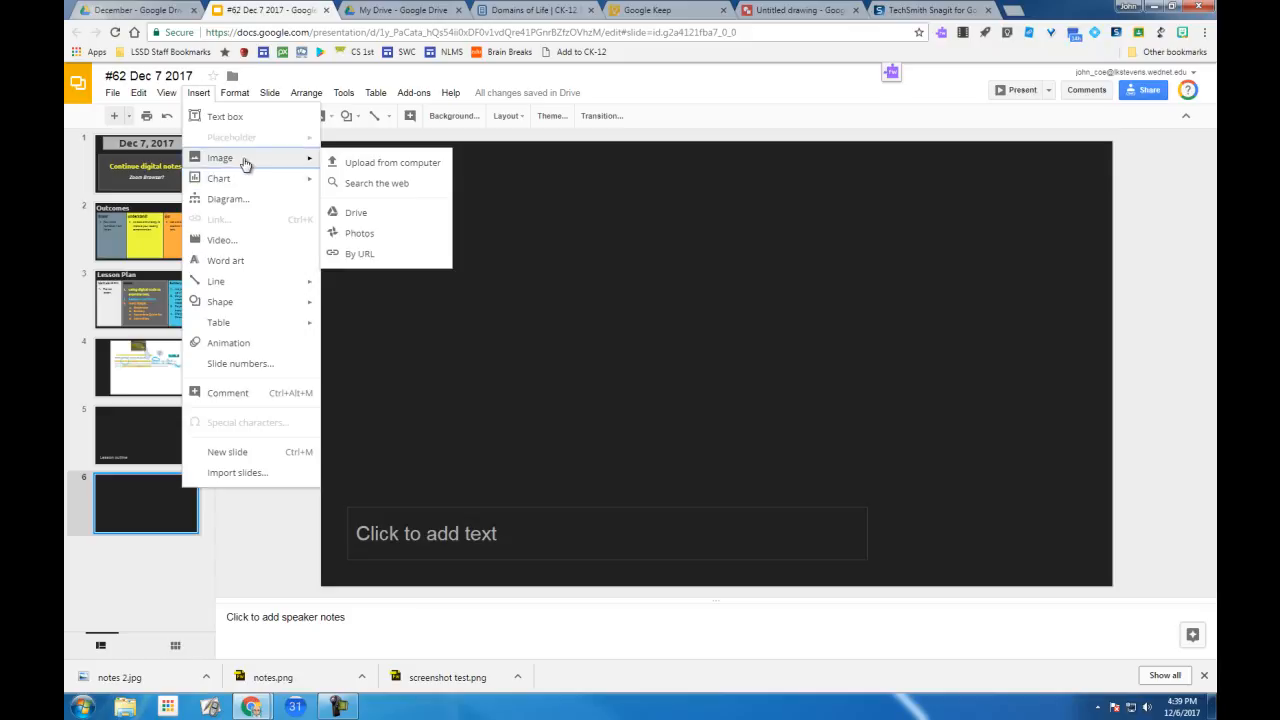
left_click(366, 163)
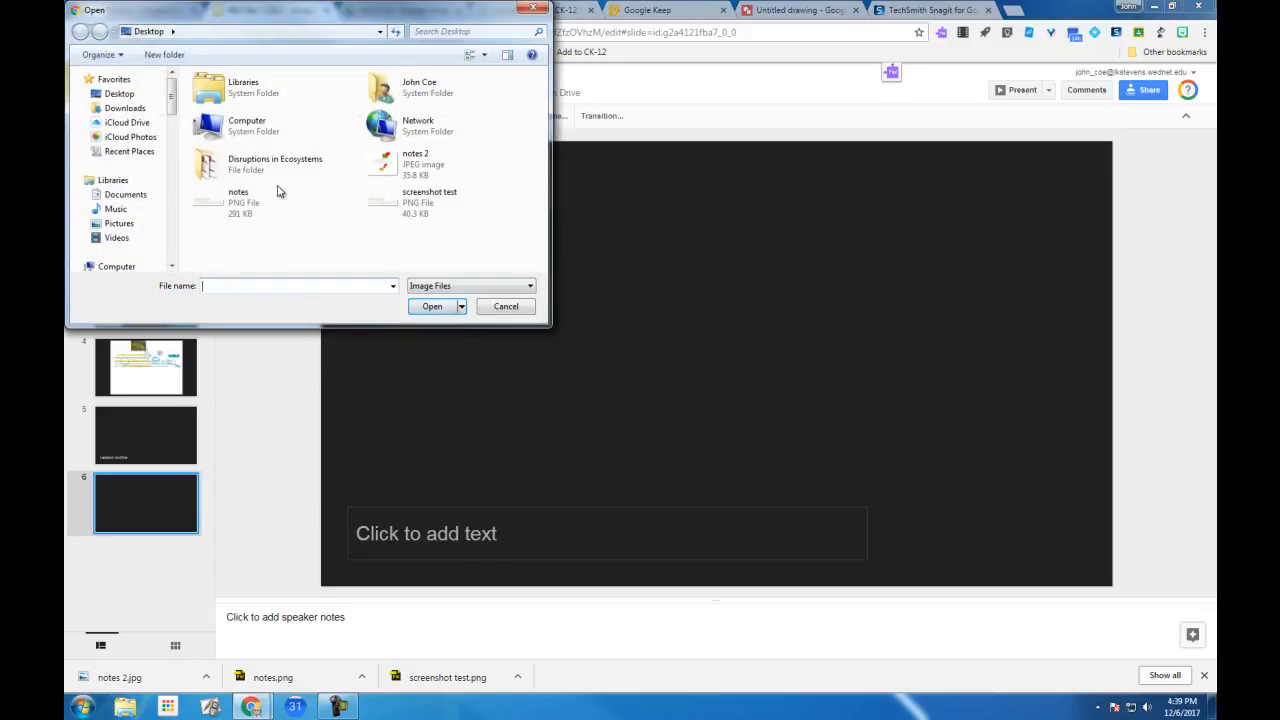
left_click(398, 166)
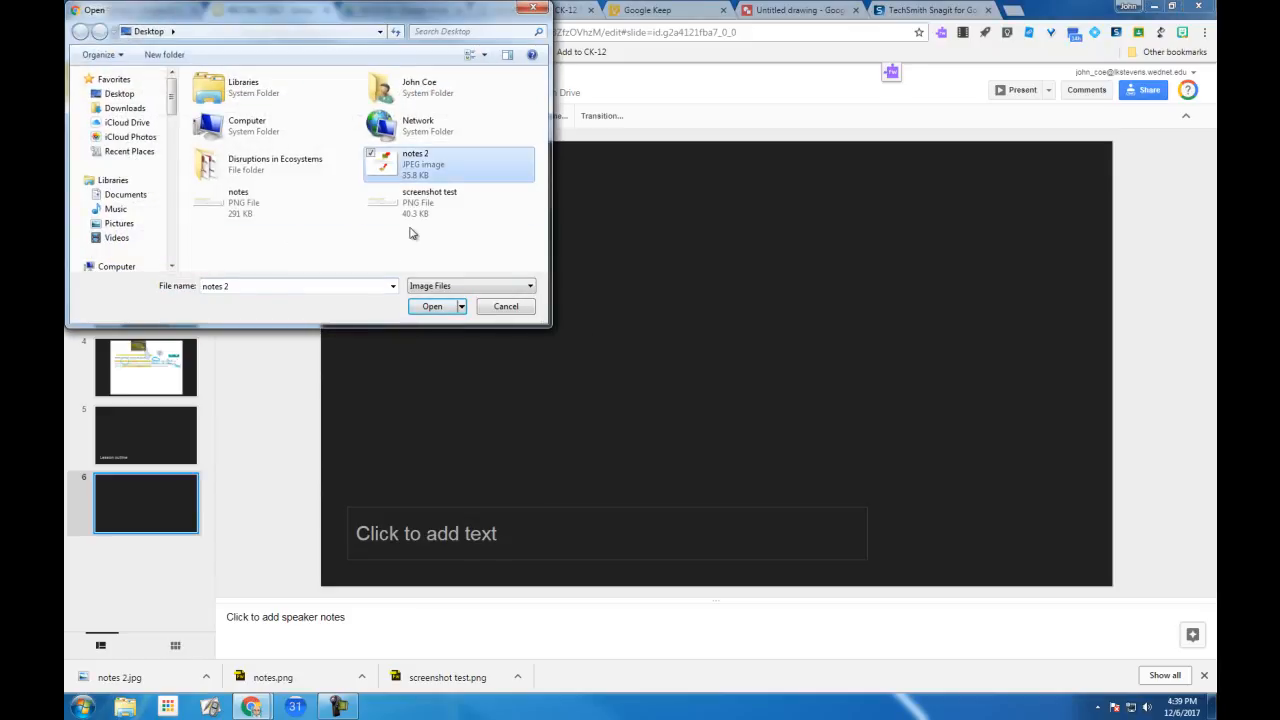
left_click(430, 306)
right_click(582, 334)
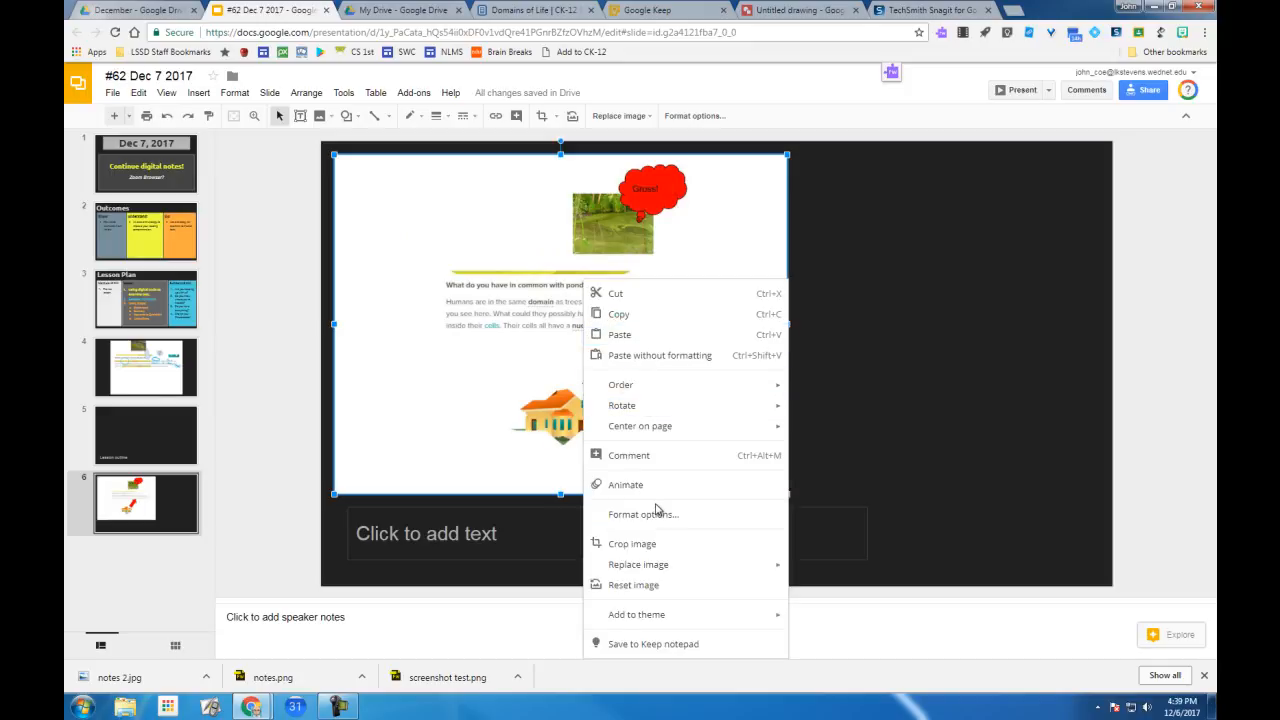
mouse_move(700, 428)
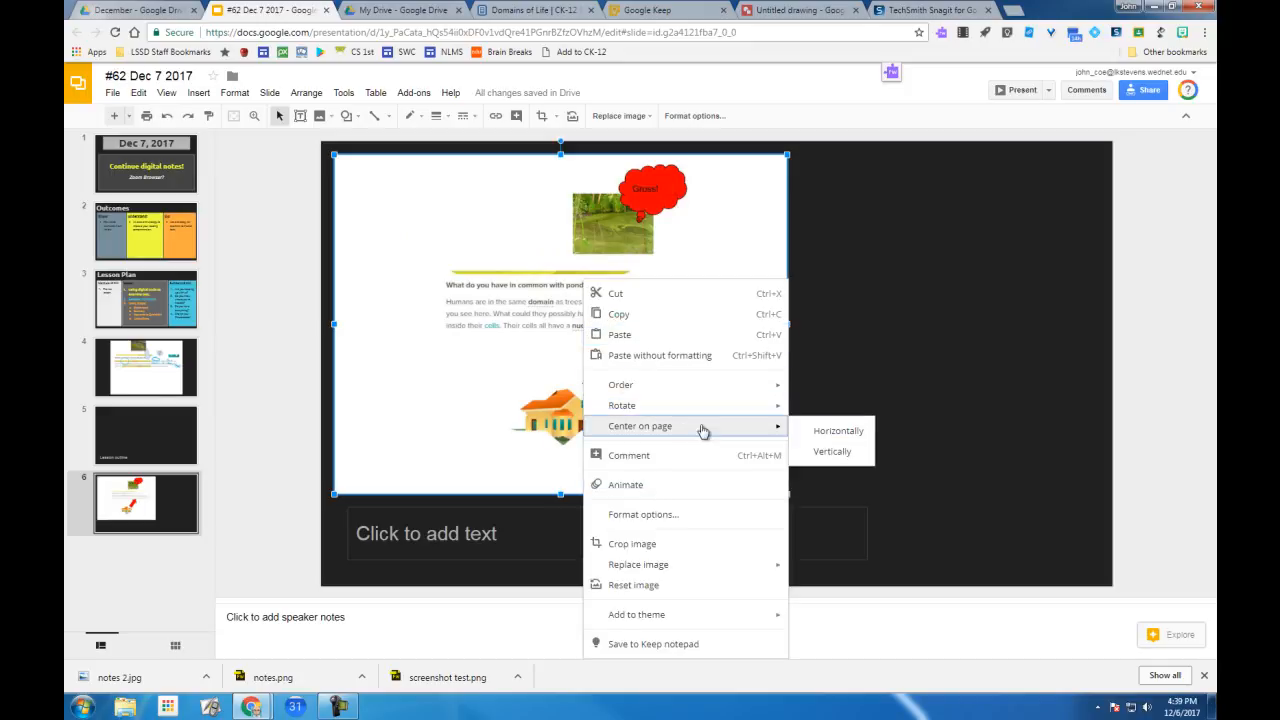
left_click(808, 432)
left_click(979, 352)
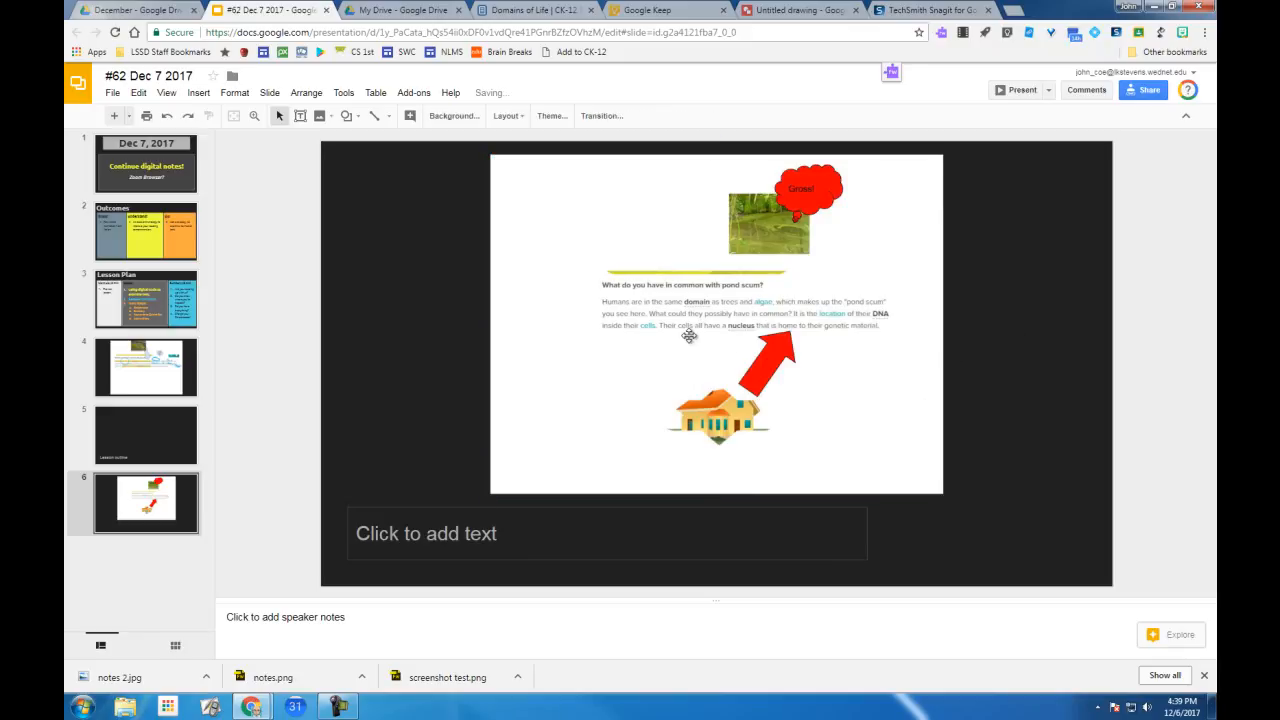